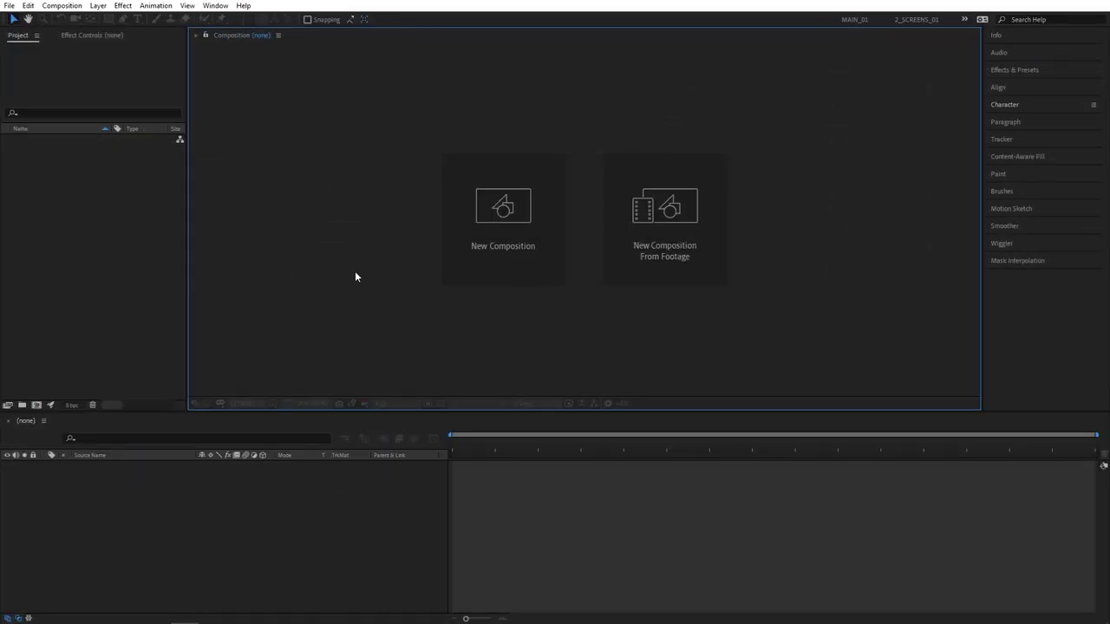
Create Comp 1 at 1920×1080, 30 fps and 10 seconds with the default settings
left_click(545, 266)
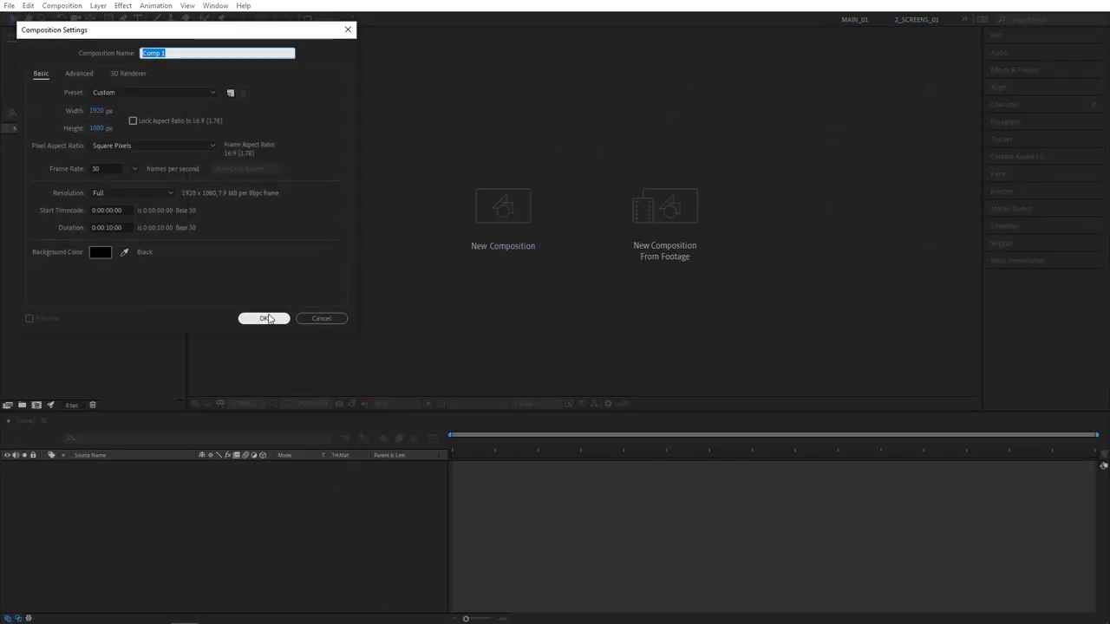
left_click(265, 318)
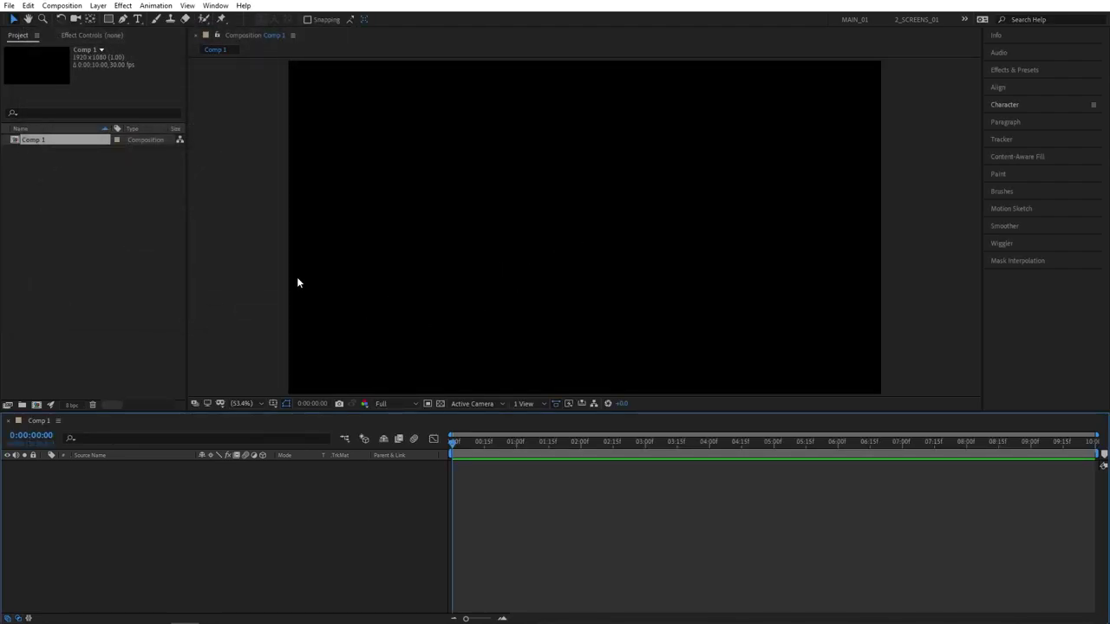
With the Pen tool, give new shapes a solid white fill and adjusted stroke, and show Title/Action Safe guides
key("g")
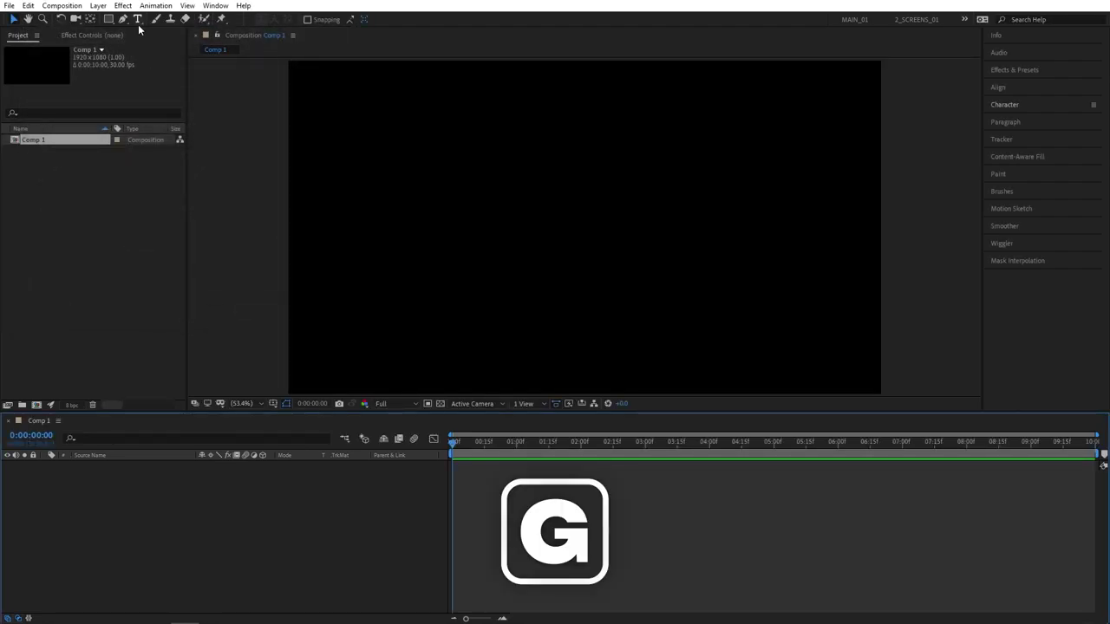
left_click(297, 19)
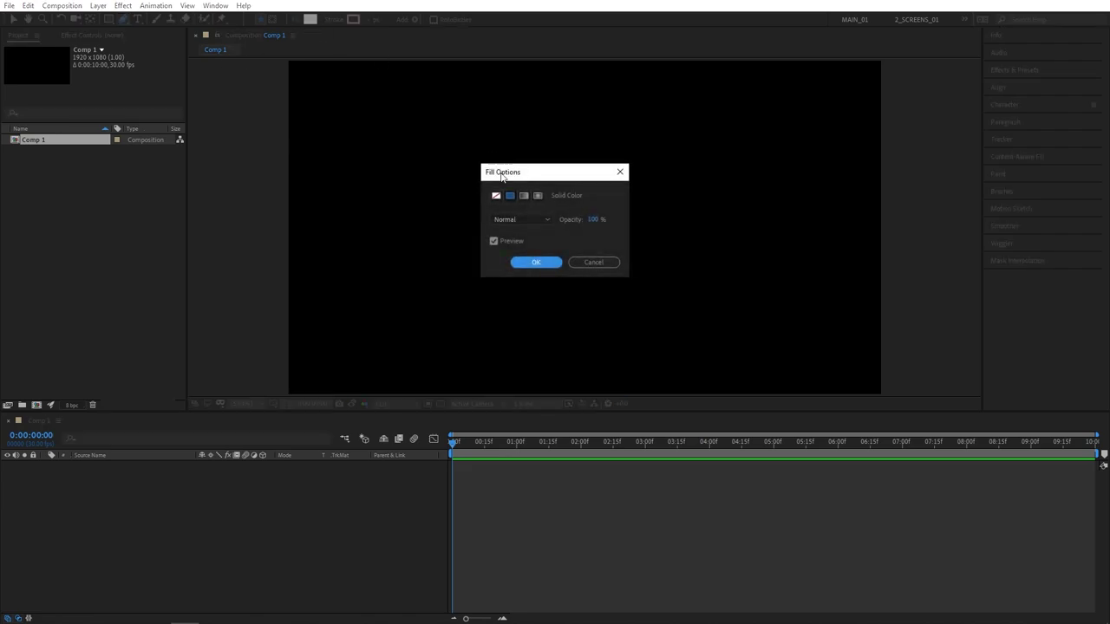
left_click(535, 262)
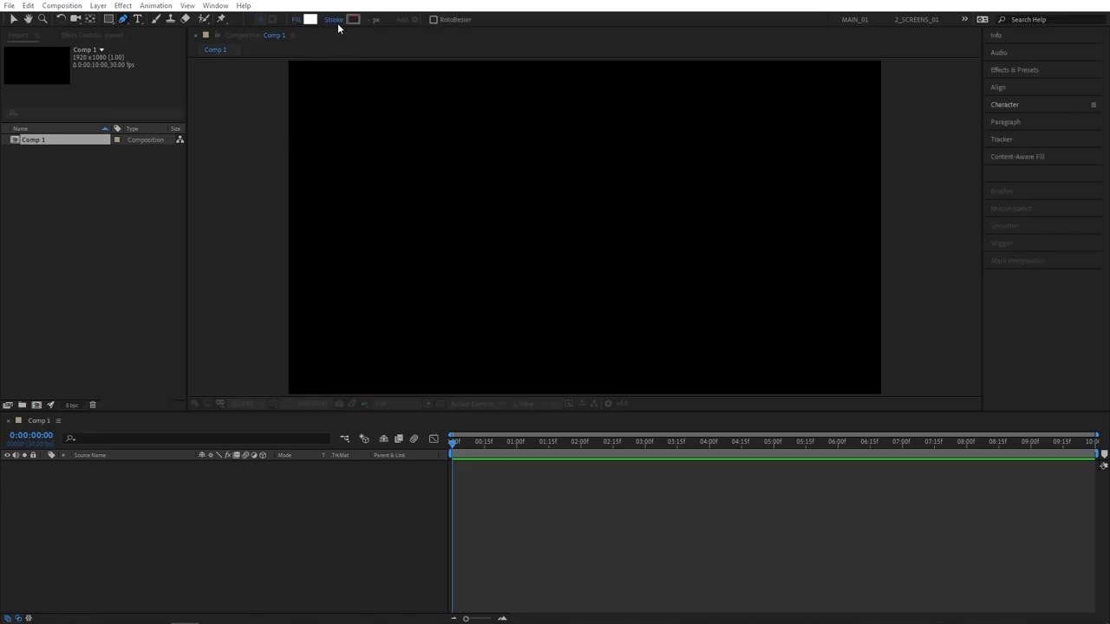
left_click(335, 19)
left_click(495, 193)
left_click(536, 262)
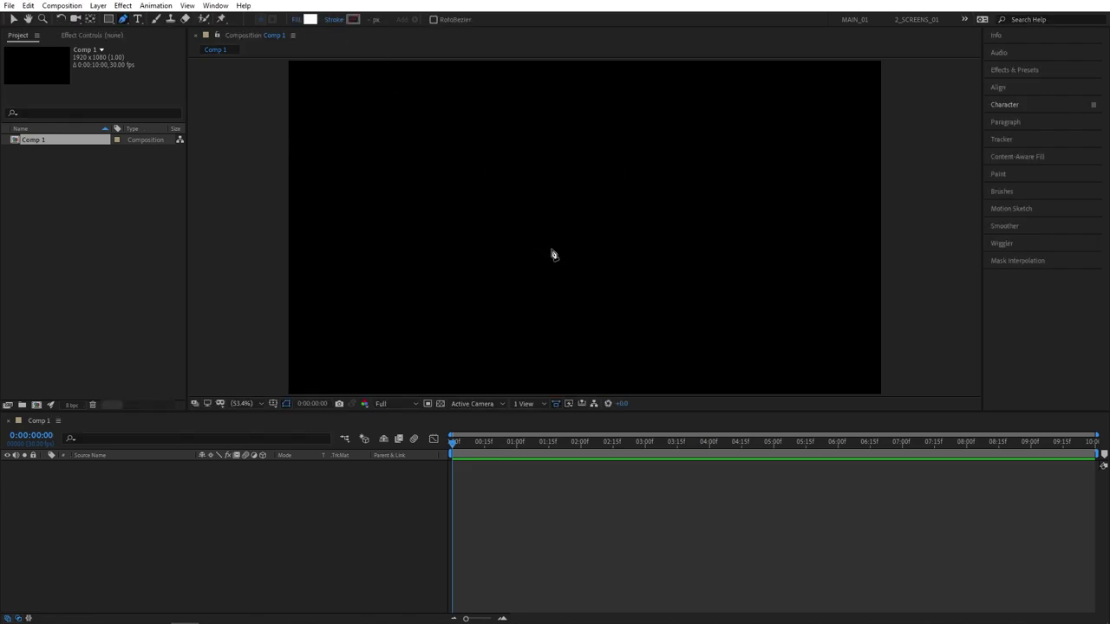
left_click(273, 404)
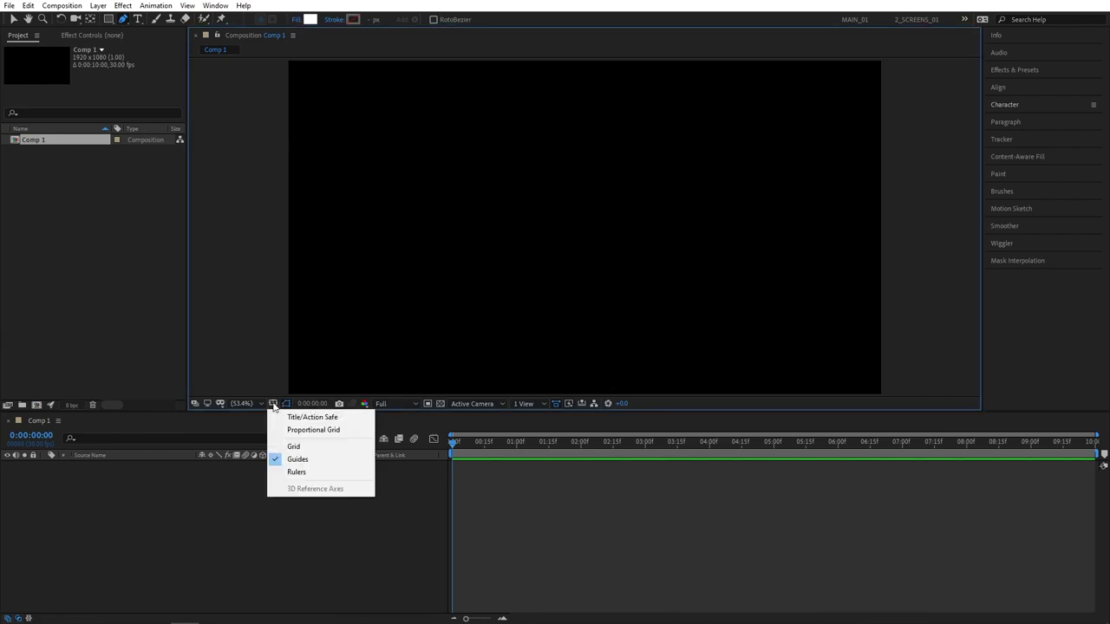
left_click(314, 417)
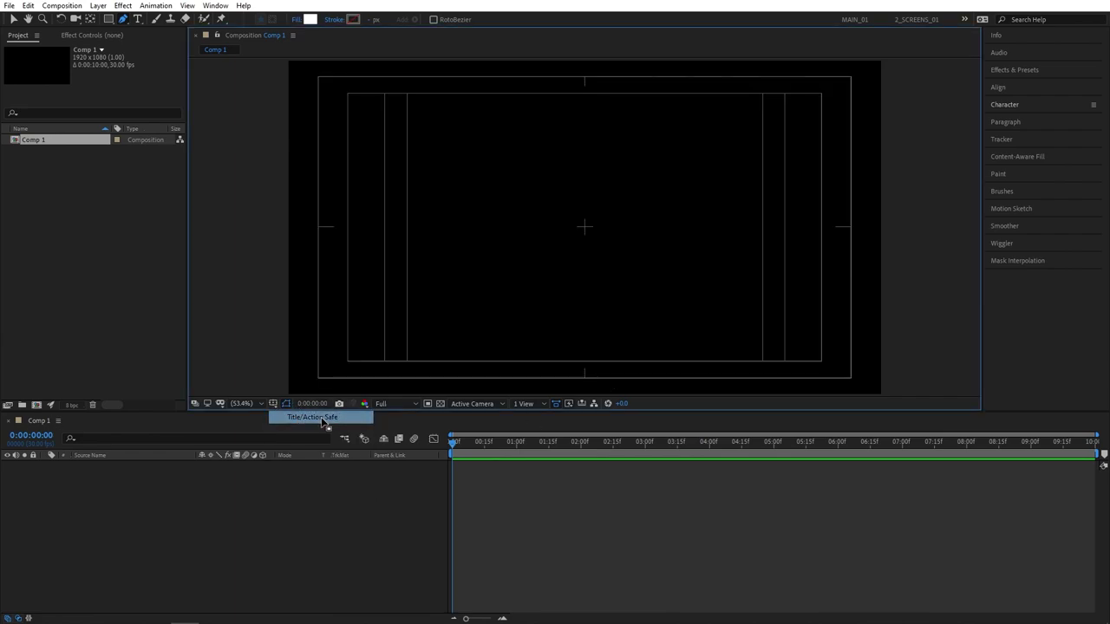
Draw a closed kite path through bottom, left, top and right vertices, centred in the frame
left_click(584, 362)
left_click(507, 293)
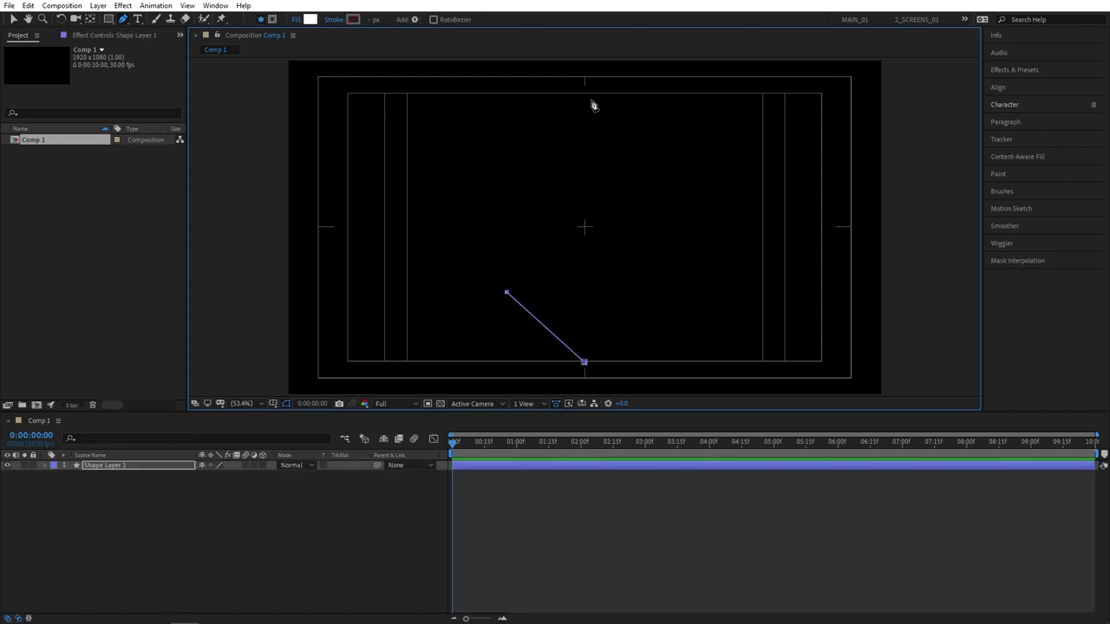
left_click(585, 90)
left_click(653, 288)
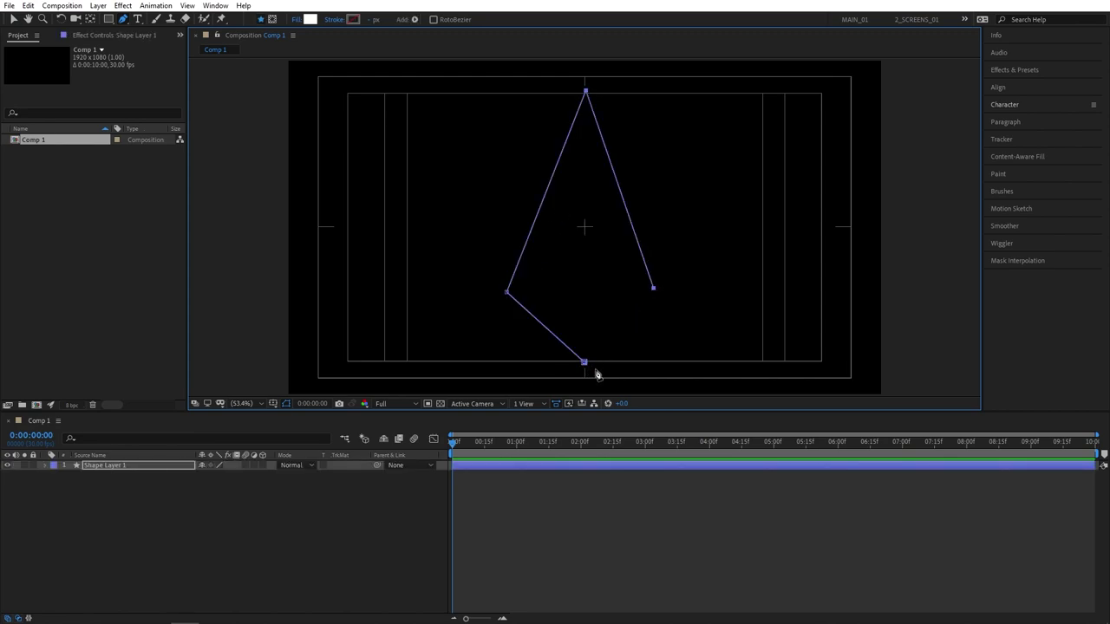
left_click(584, 362)
key("alt")
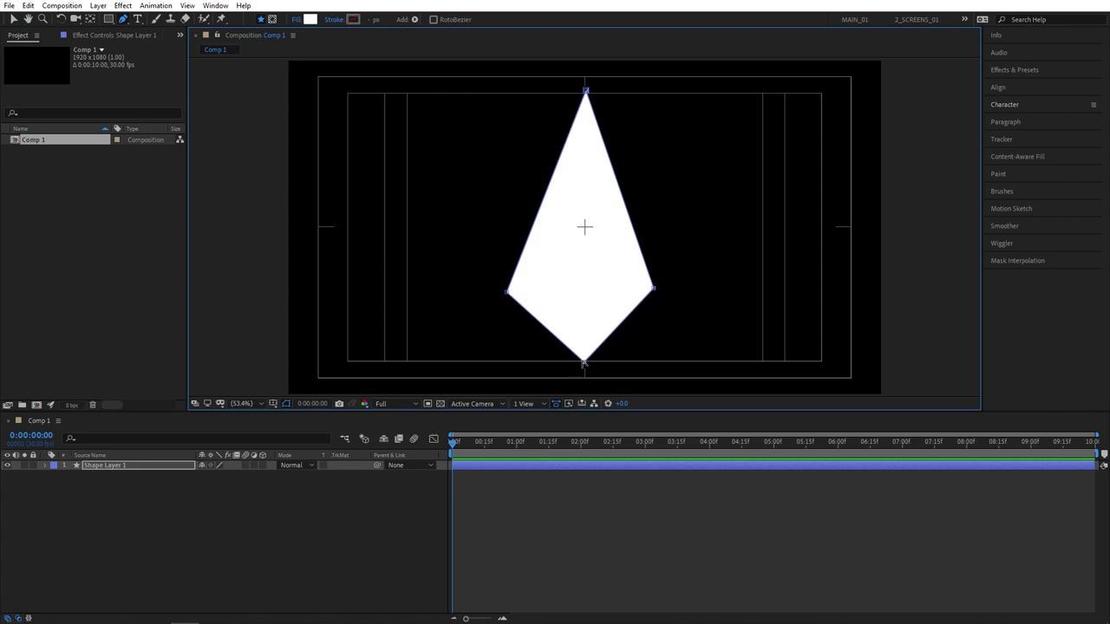
Convert the bottom, left and right vertices to smooth points and shape the kite into a teardrop
key("alt")
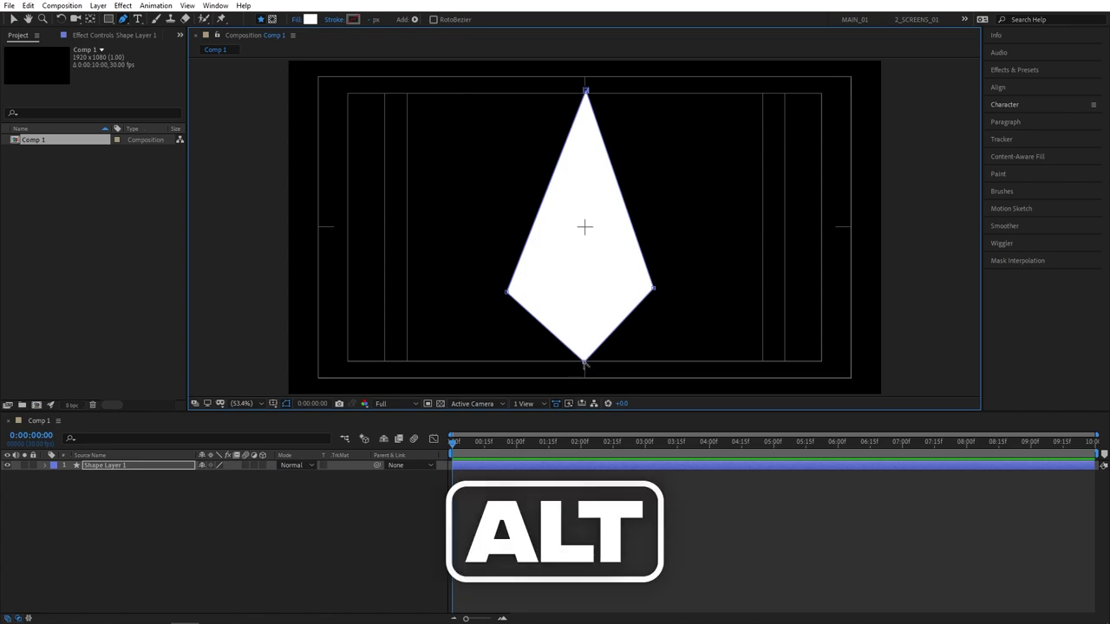
left_click(586, 364, "alt")
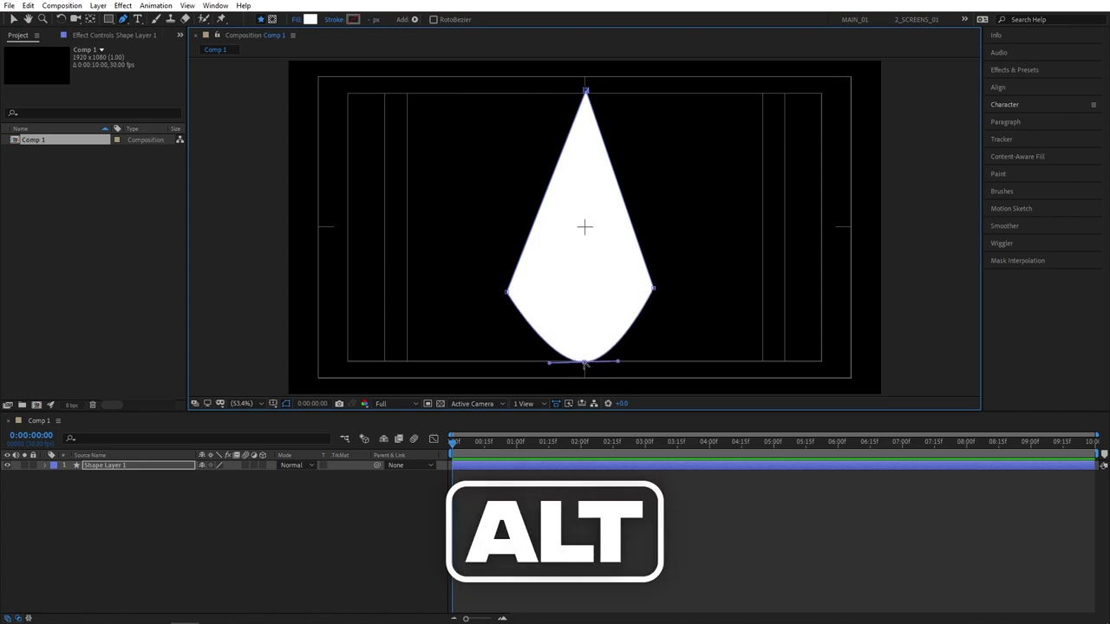
left_click(507, 295, "alt")
left_click(653, 289, "alt")
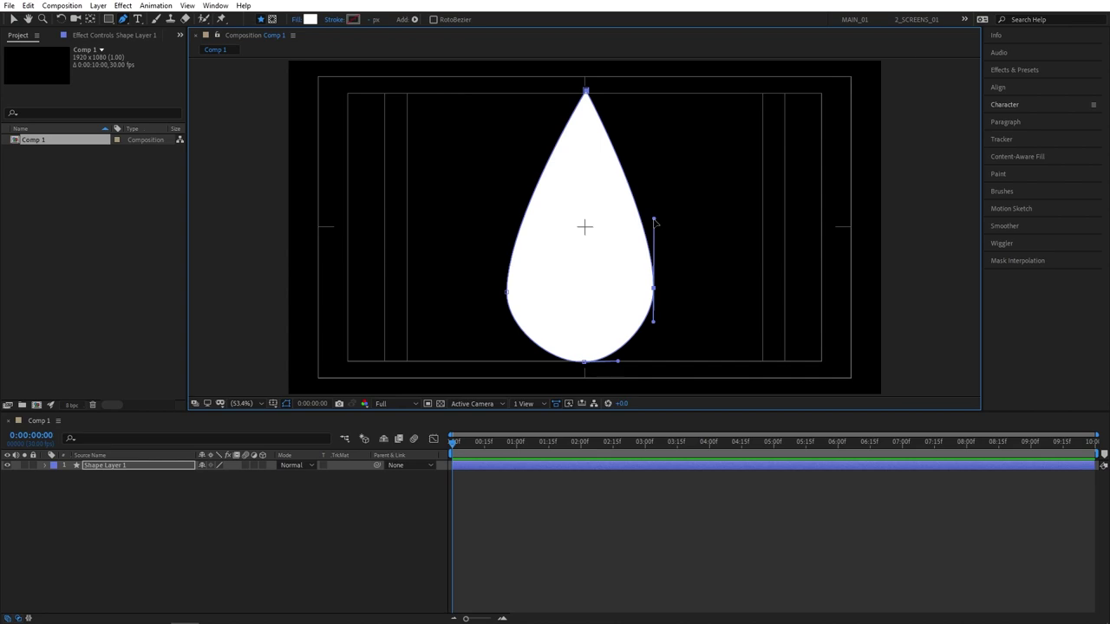
left_click_drag(655, 222, 654, 284)
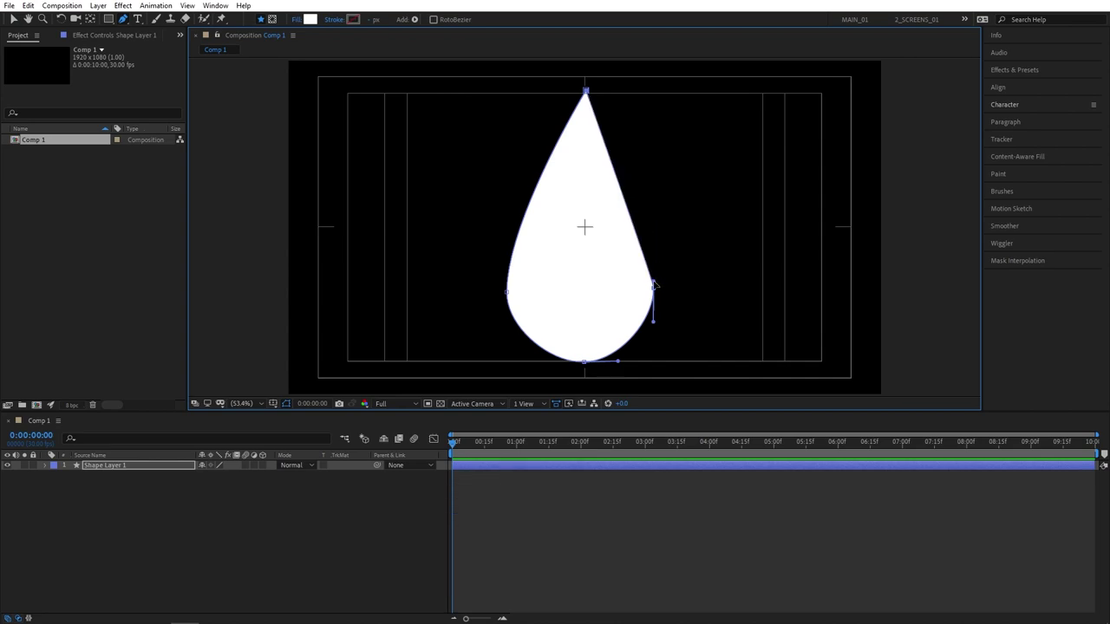
left_click(508, 294, "alt")
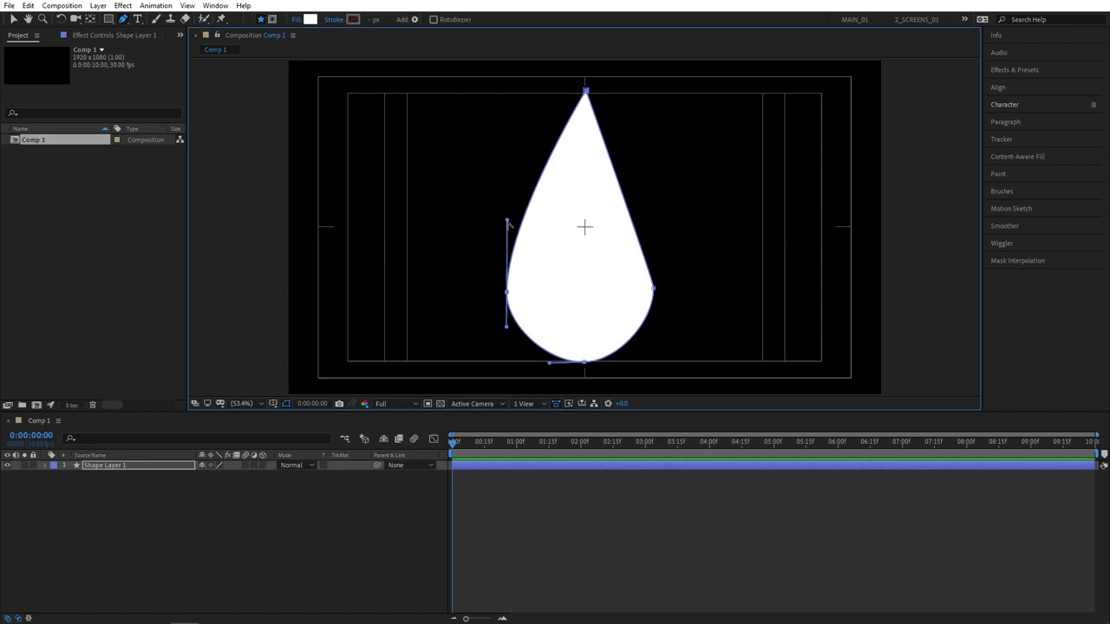
left_click_drag(508, 224, 509, 284)
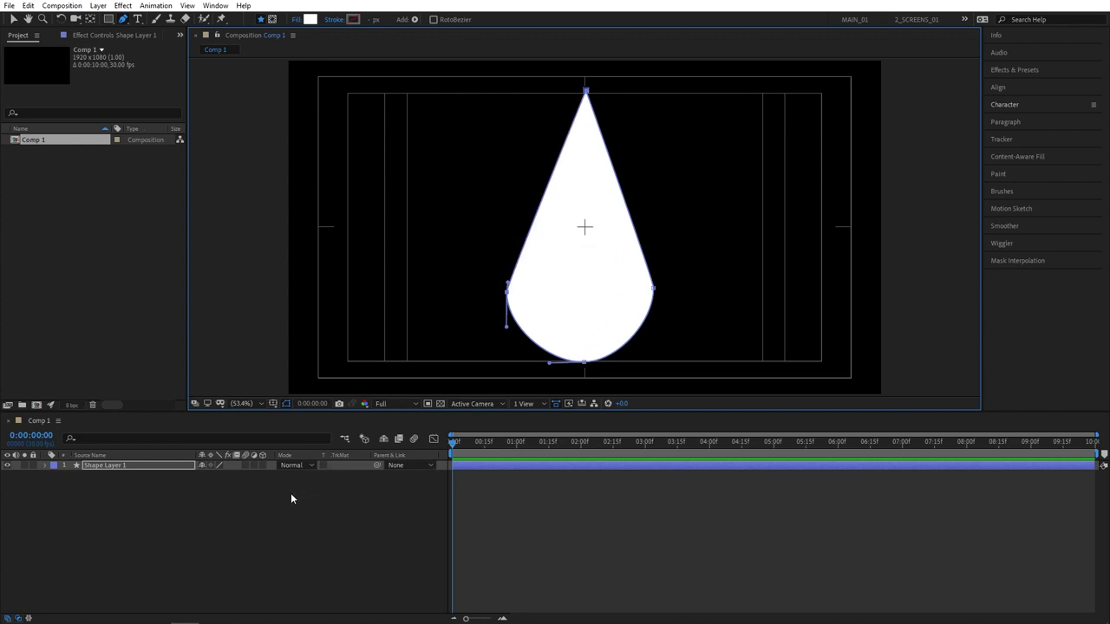
left_click(145, 481)
Rename the shape layer to Fire
left_click(138, 466)
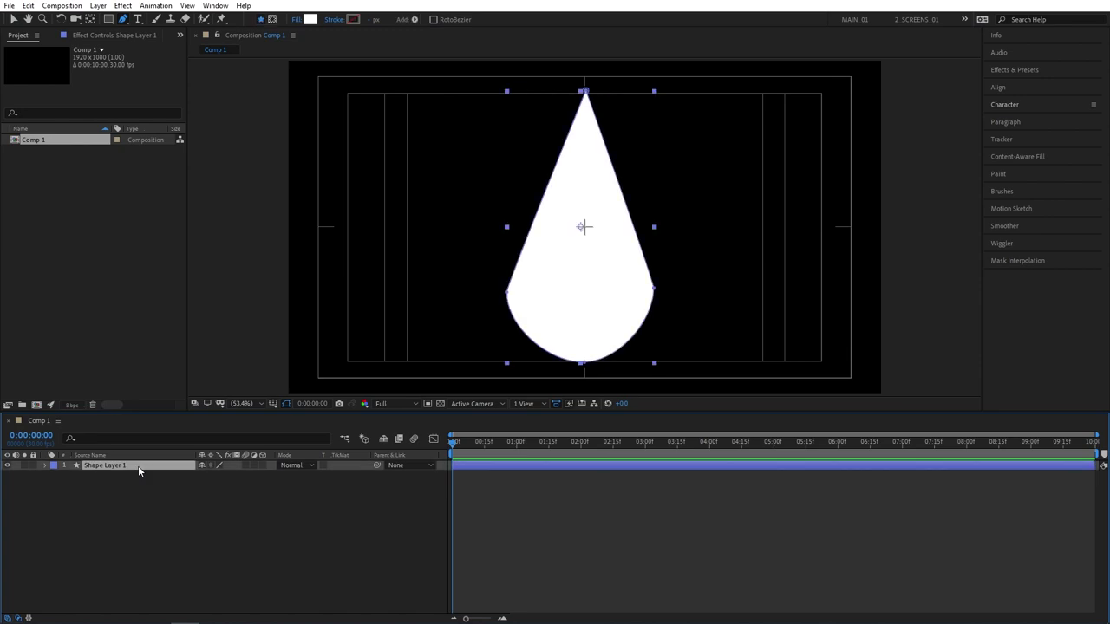
key("Return")
type("Fire")
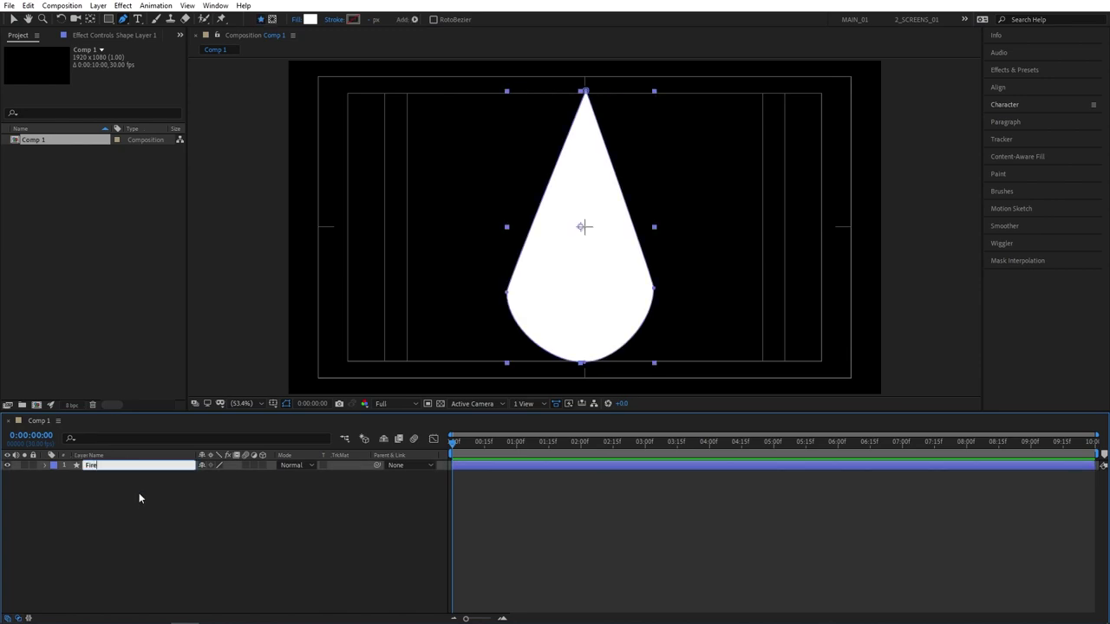
left_click(138, 493)
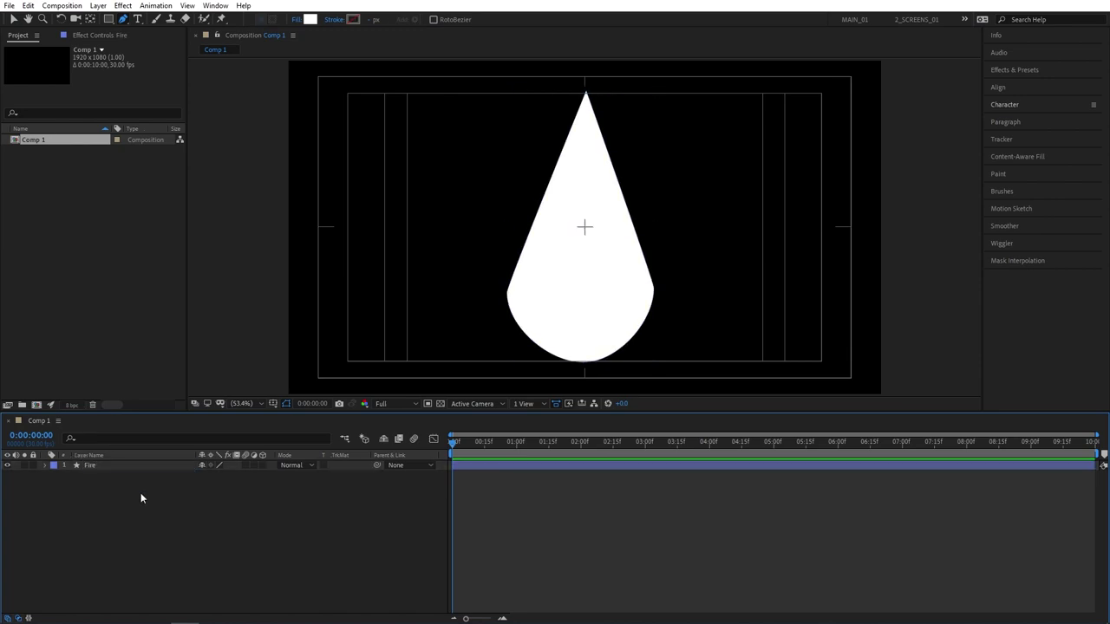
Search 'wave war' in Effects & Presets and apply Wave Warp to the Fire layer
key("v")
left_click(1021, 69)
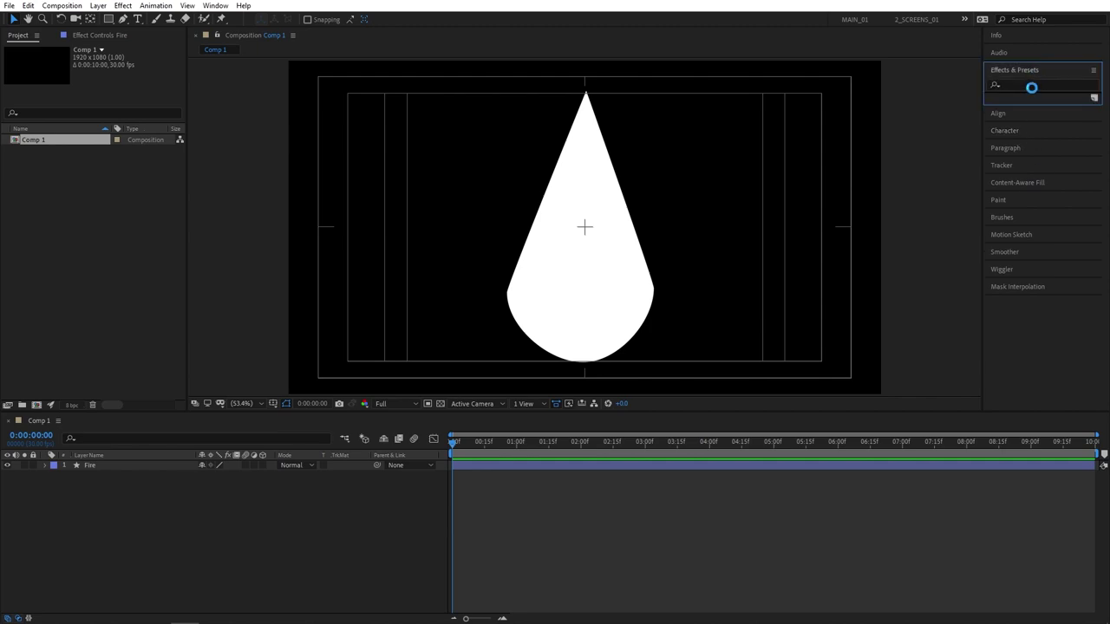
left_click(1032, 85)
type("wave war")
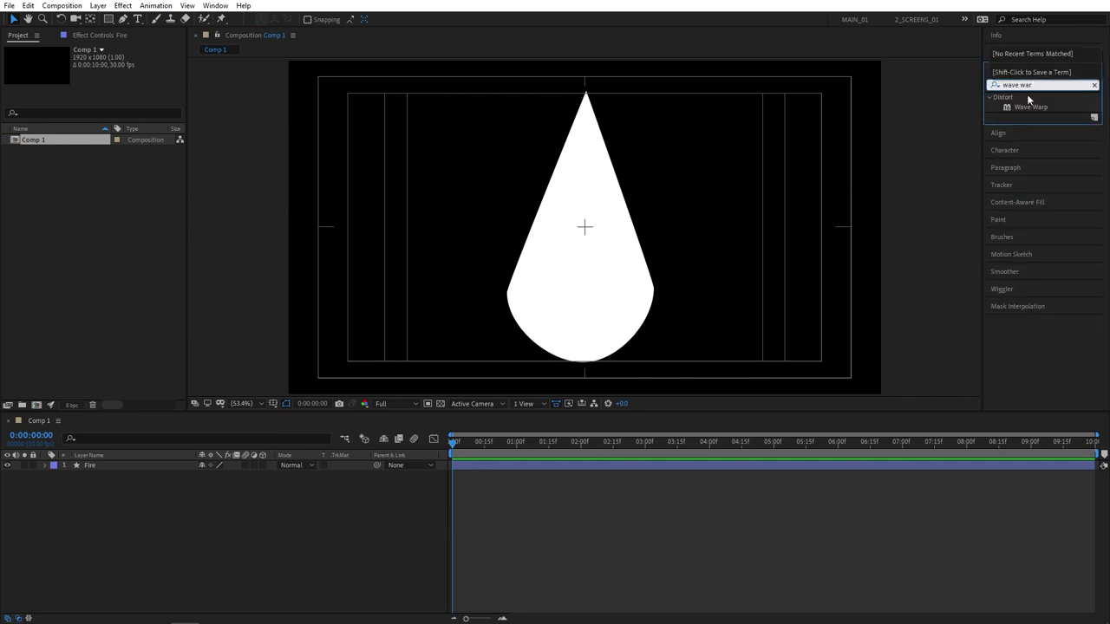
mouse_move(1028, 103)
left_mouse_down()
mouse_move(511, 404)
mouse_move(141, 471)
mouse_move(102, 466)
left_mouse_up()
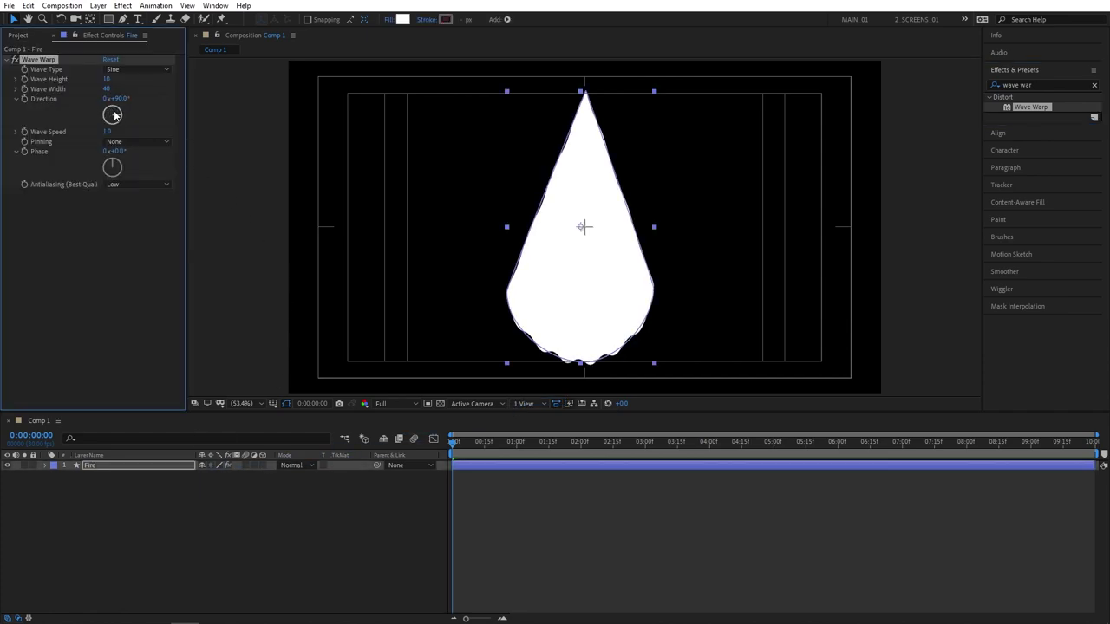
Set the wave direction to about 0°, Wave Width to 250 and Wave Height to 30
left_click_drag(113, 115, 112, 106)
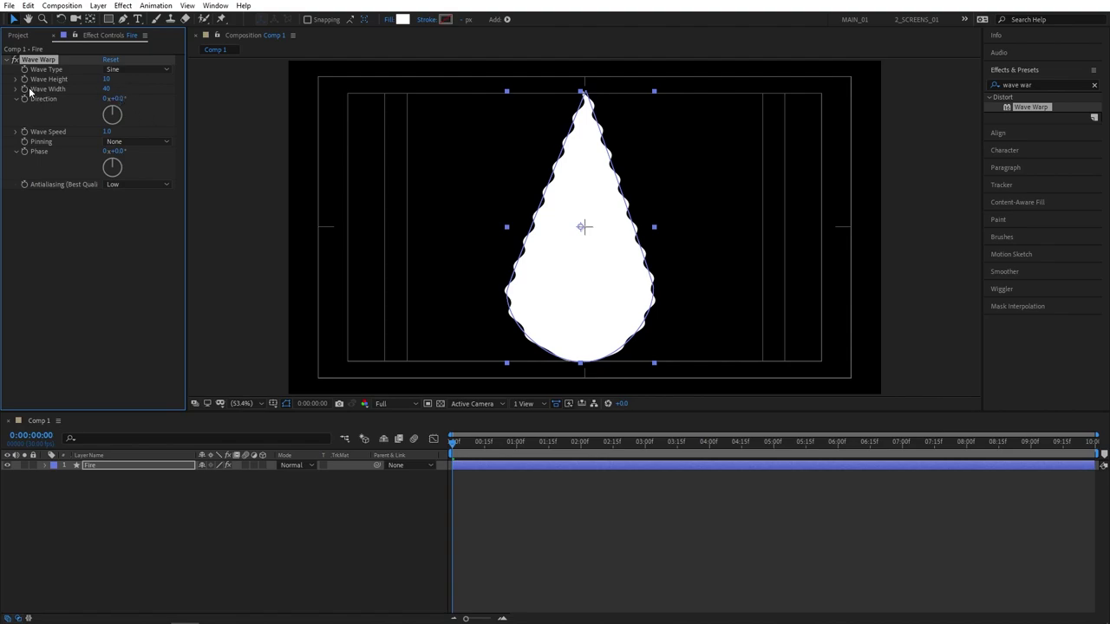
left_click(106, 89)
type("250")
key("Return")
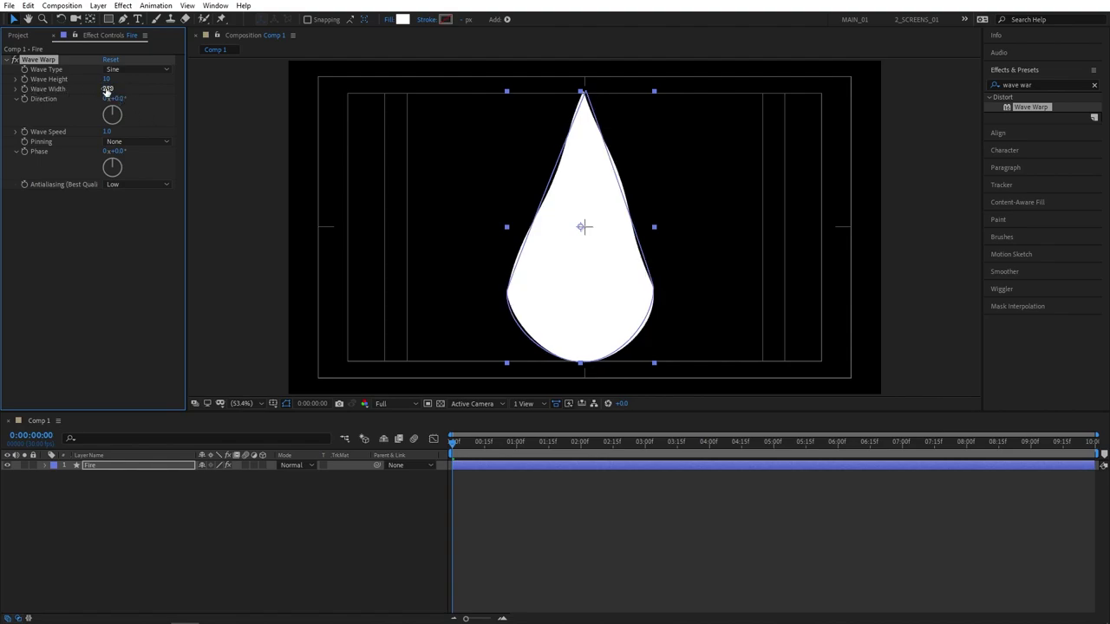
left_click(107, 80)
type("30")
key("Return")
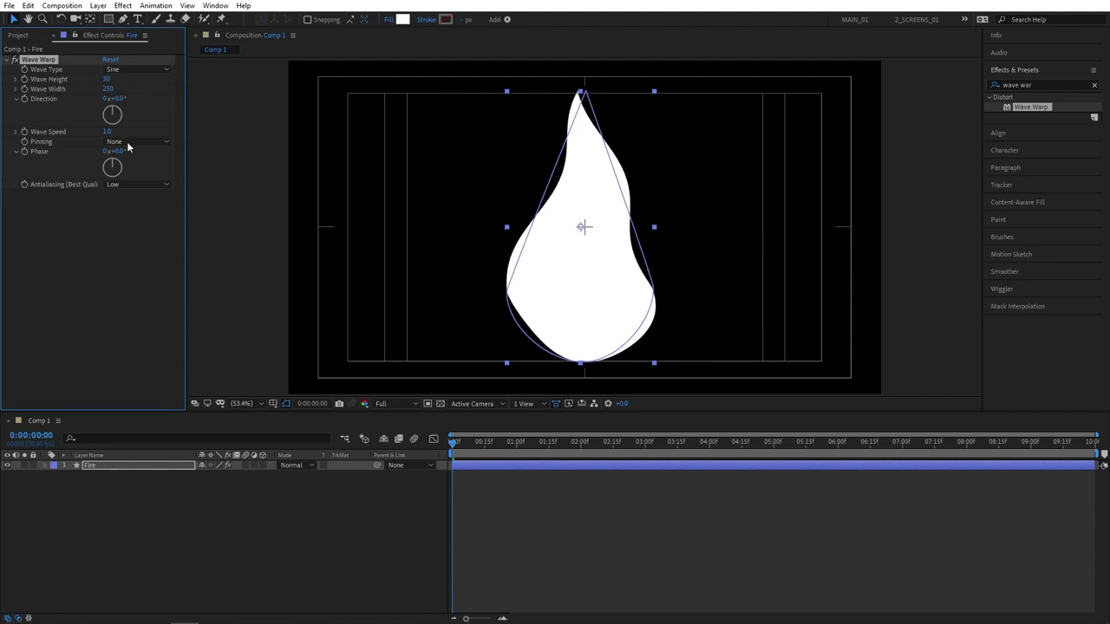
Set Wave Speed to 2 and Pinning to Bottom Edge, then preview the flickering flame
left_click(106, 131)
type("2")
key("Return")
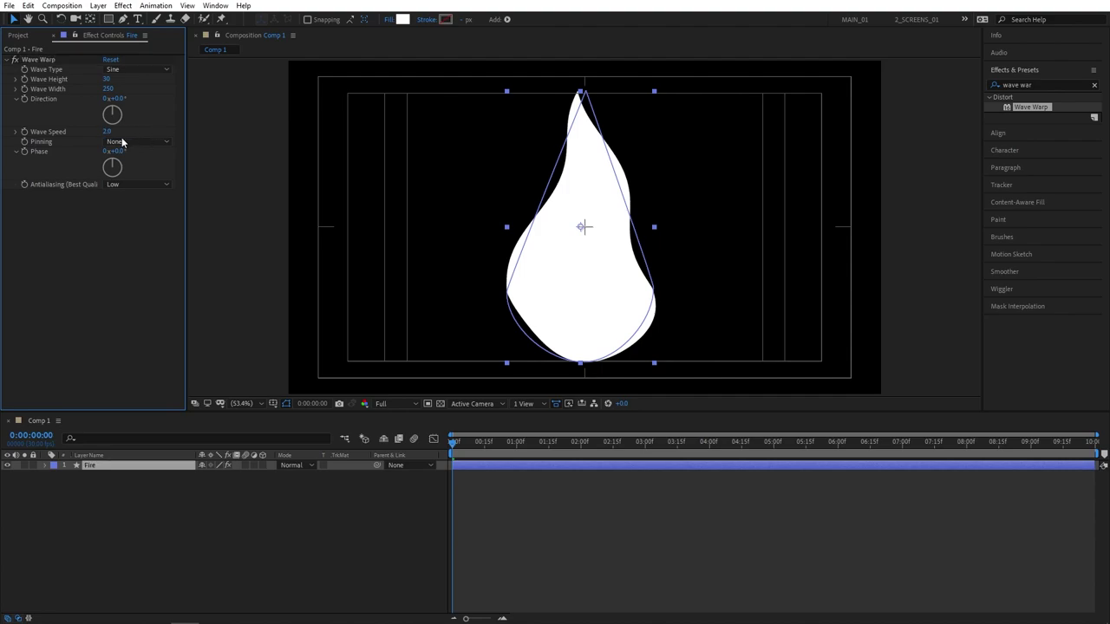
left_click(143, 141)
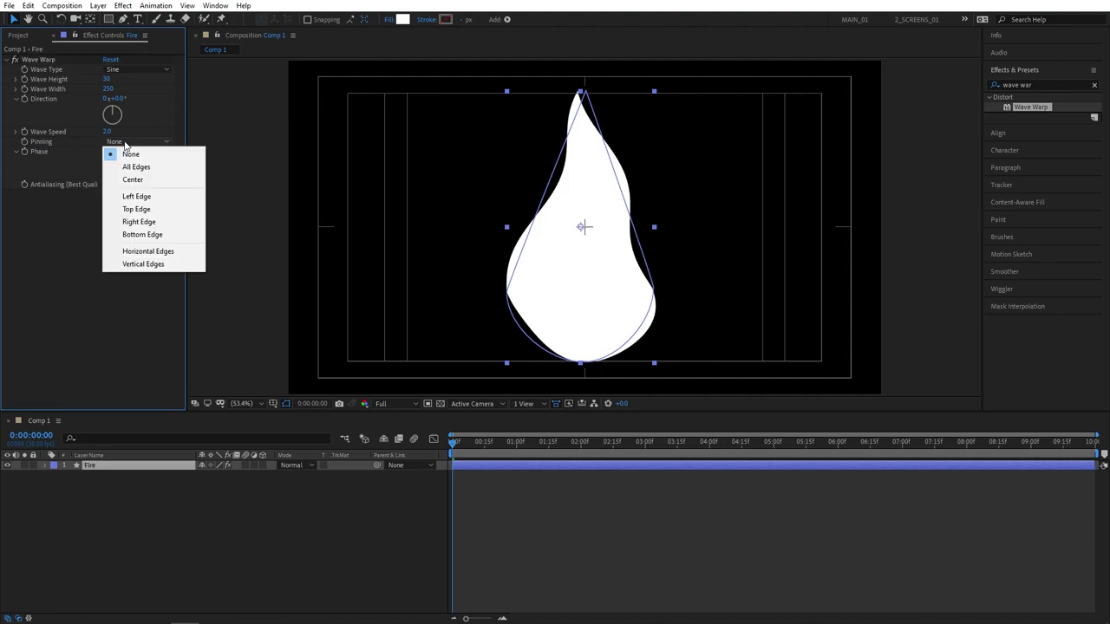
left_click(142, 234)
key("space")
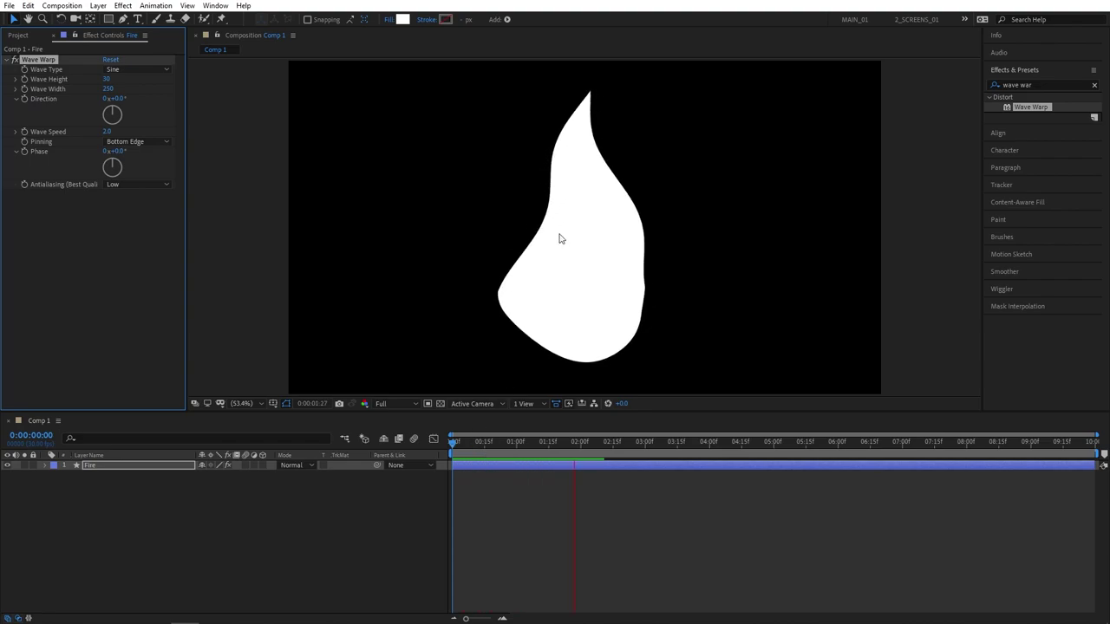
key("space")
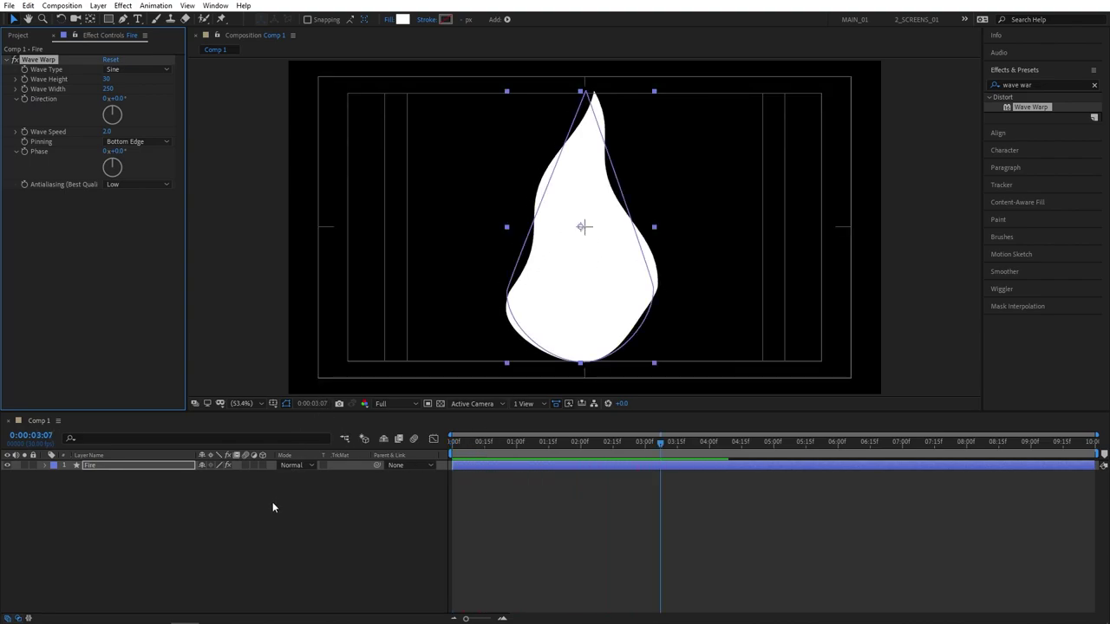
Search 'fill' in Effects & Presets and apply the Fill effect to the Fire layer
left_click(259, 524)
left_click(95, 466)
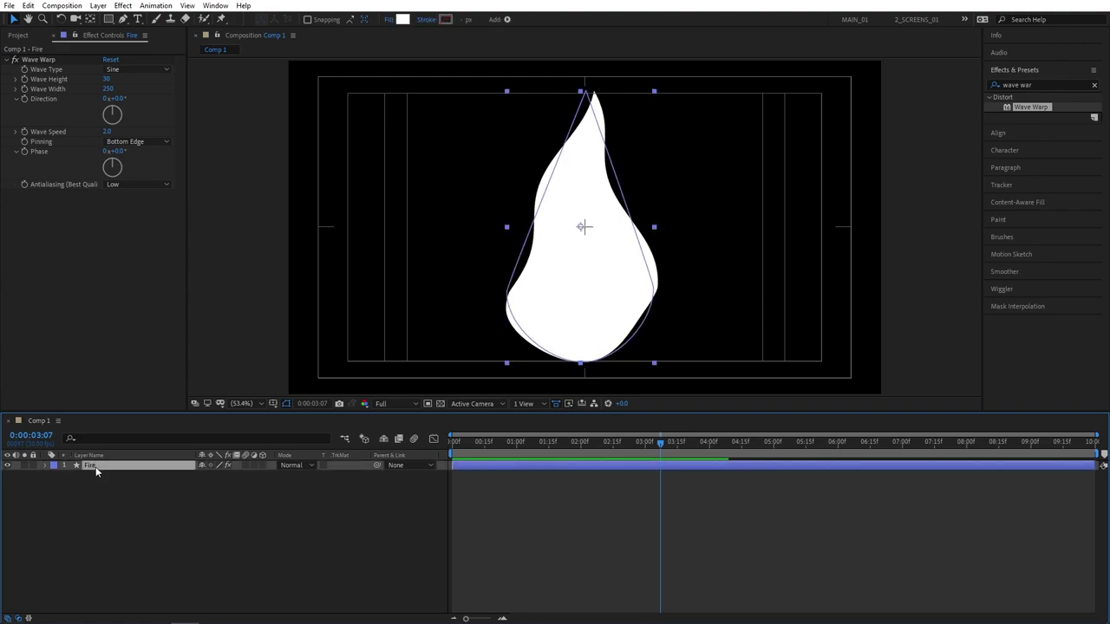
double_click(1028, 85)
key("ctrl+a")
type("fill")
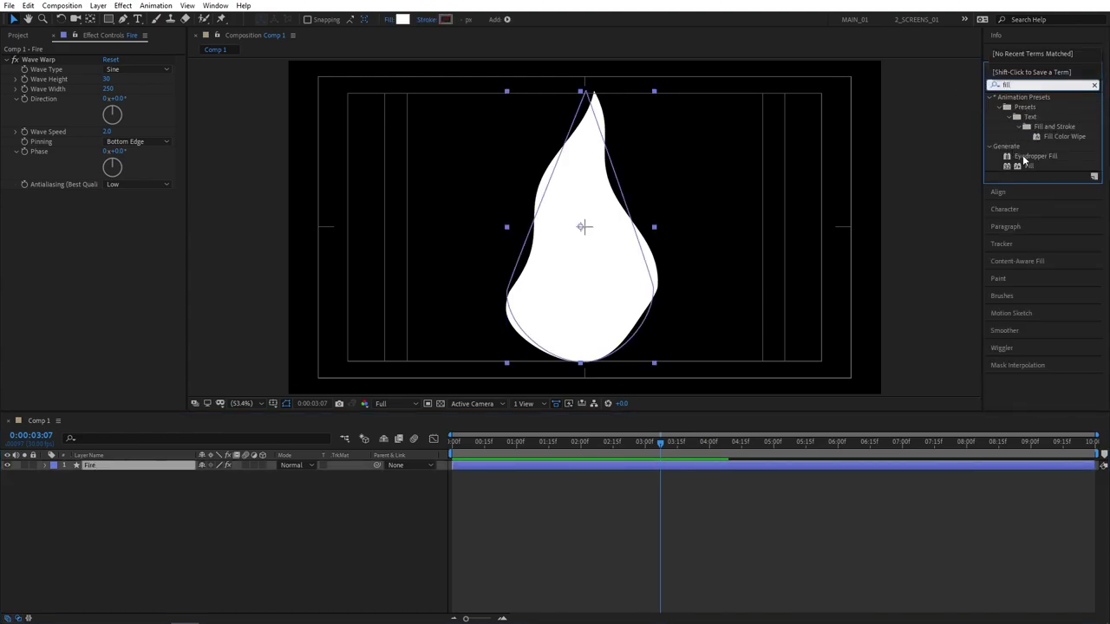
left_click_drag(1026, 165, 99, 464)
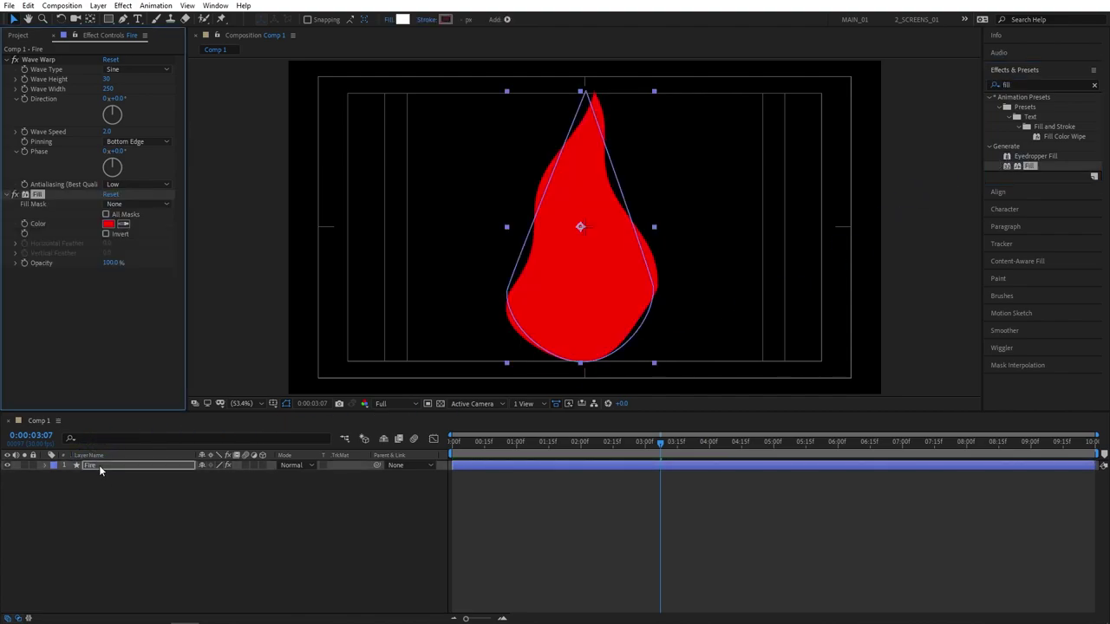
Set the Fill colour to orange FFA800 and copy its hex code
left_click(107, 224)
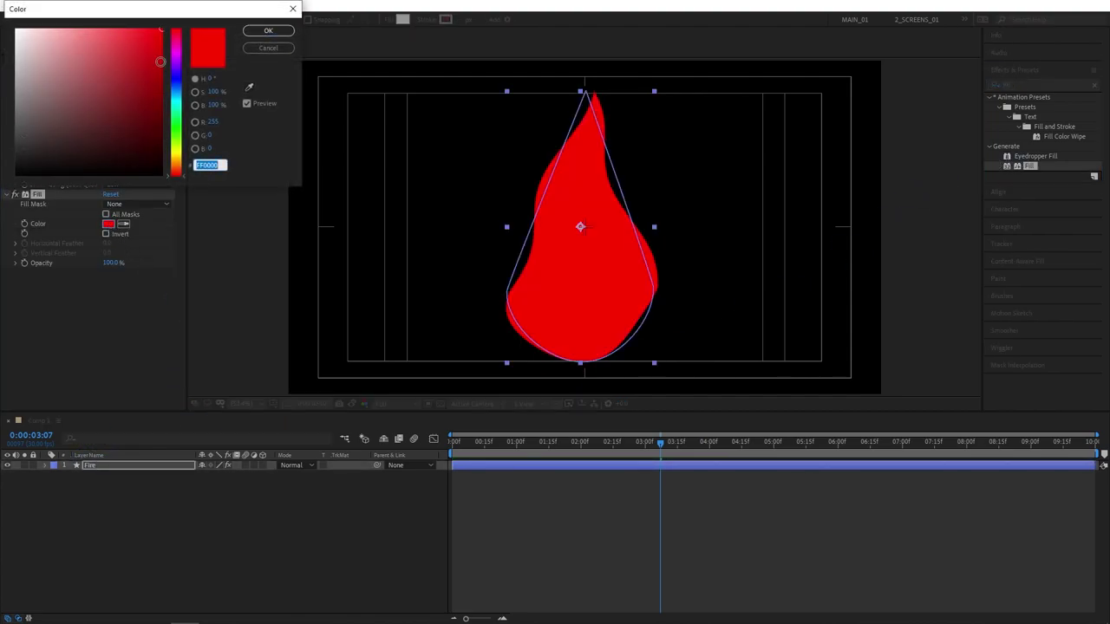
left_click(179, 172)
left_click_drag(180, 171, 189, 163)
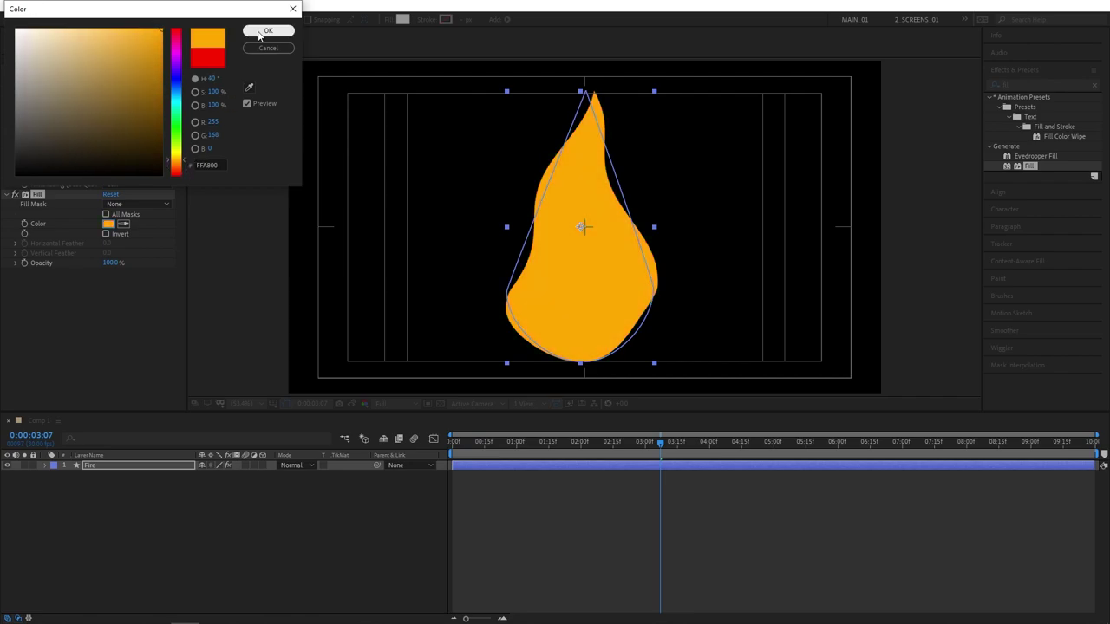
left_click(267, 31)
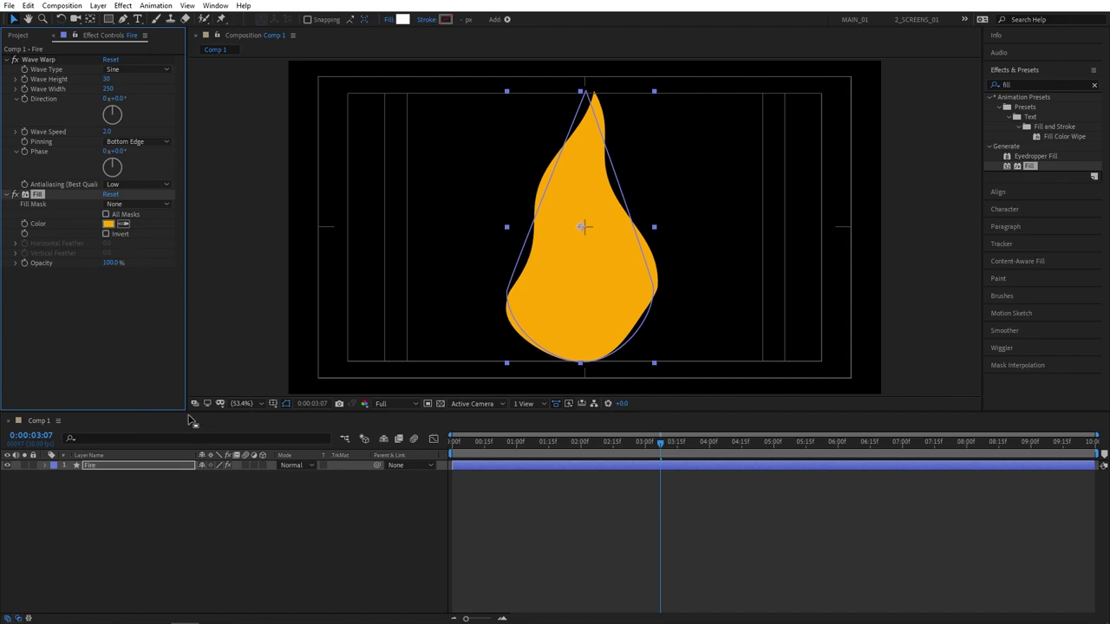
left_click(108, 224)
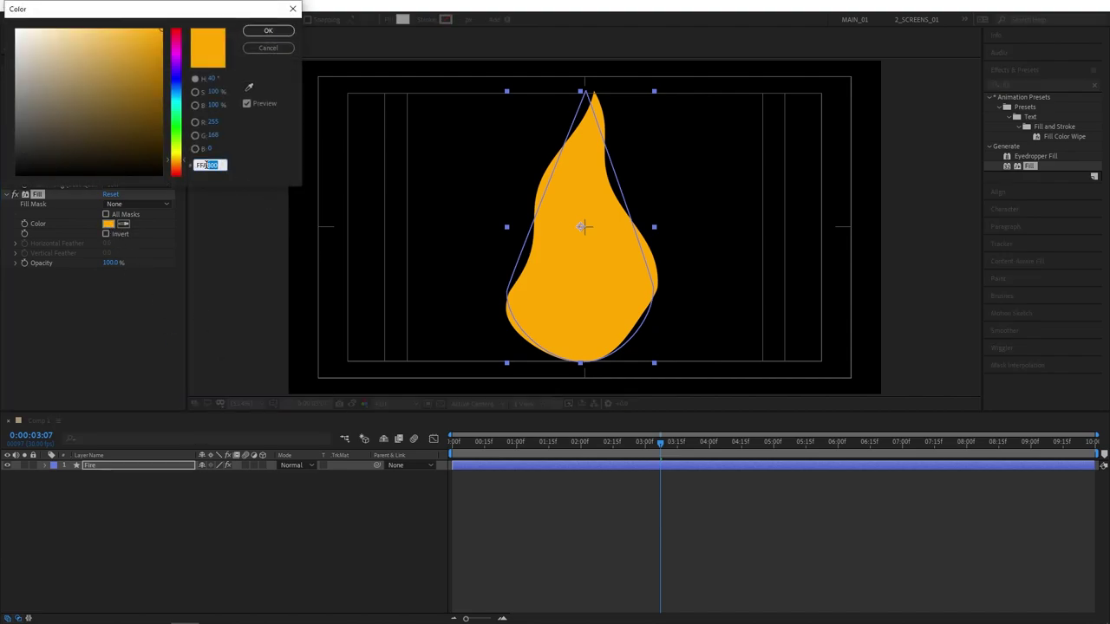
key("ctrl+c")
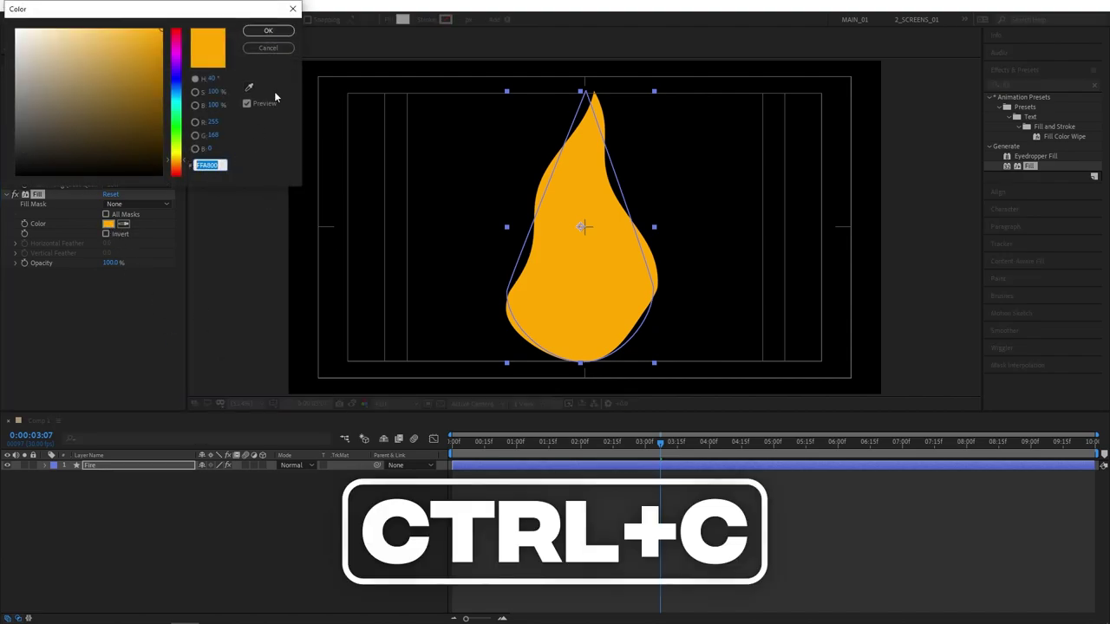
left_click(280, 32)
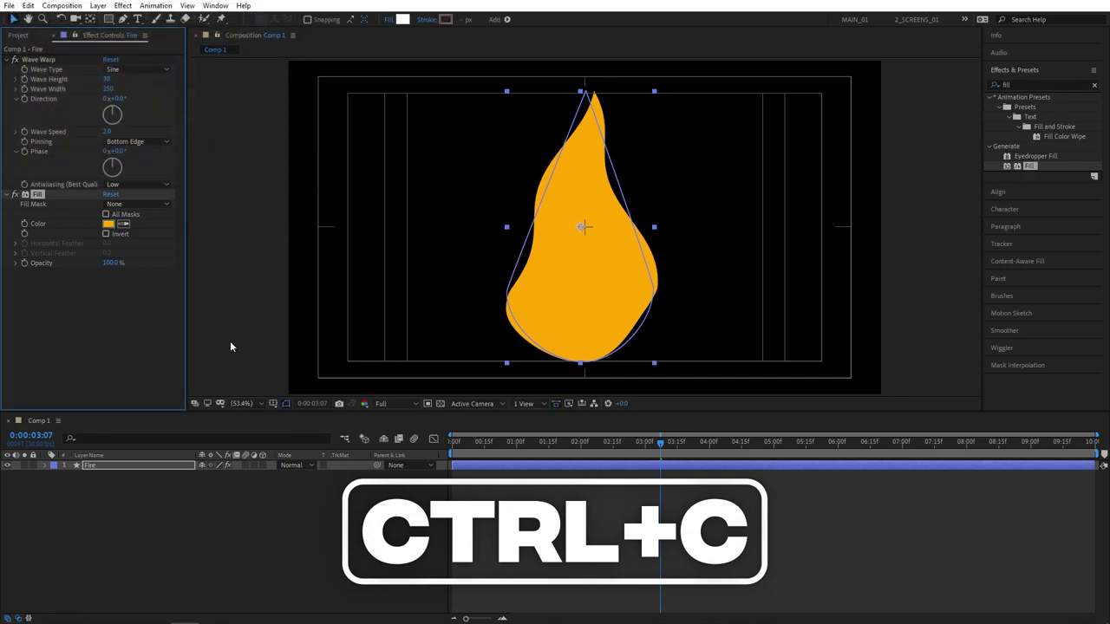
left_click(122, 521)
left_click(93, 466)
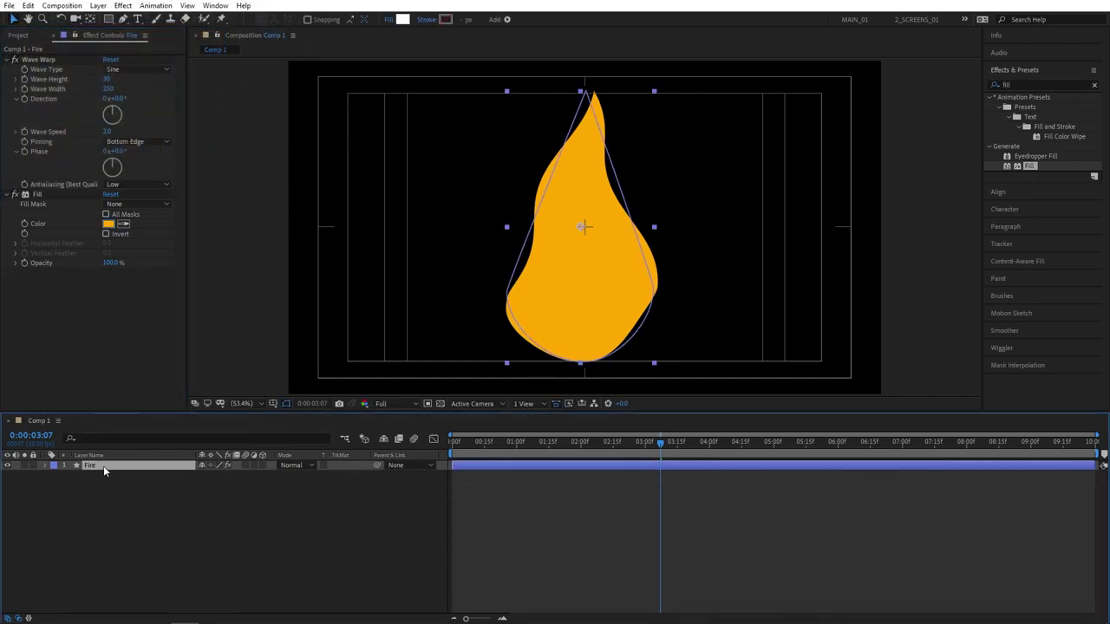
Duplicate the Fire layer and change the copy's fill to red-orange FF4800
key("ctrl+d")
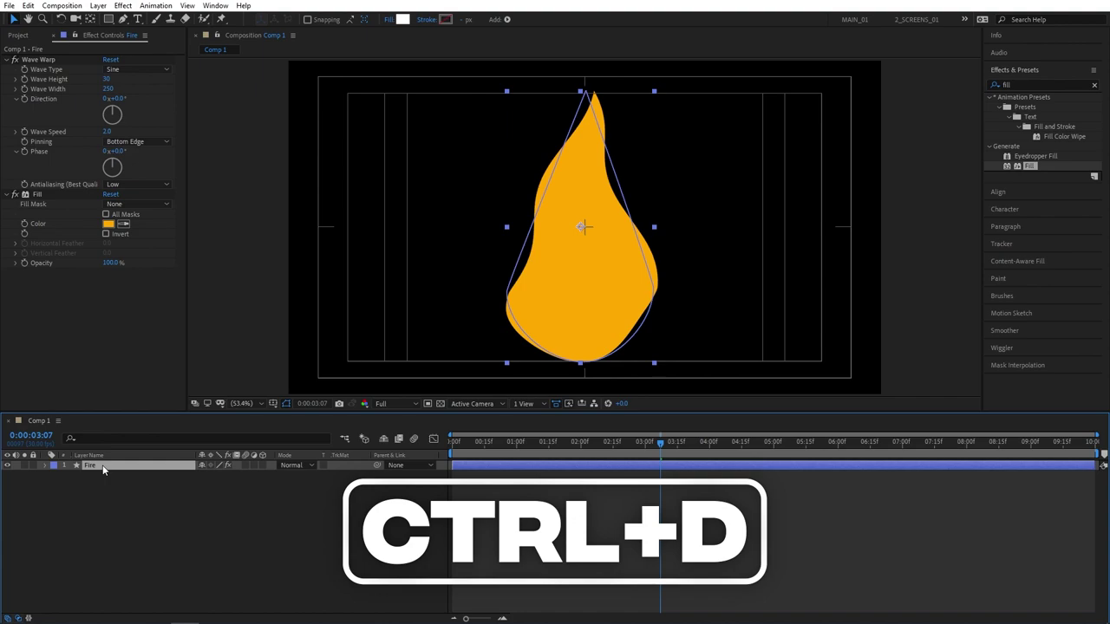
key("ctrl+d")
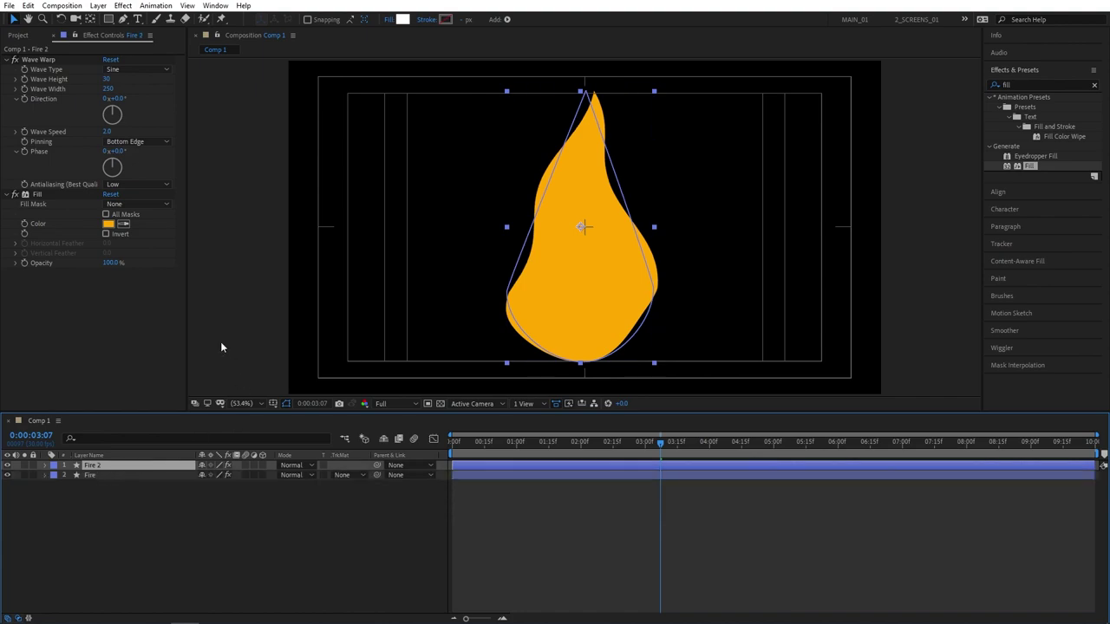
left_click(110, 225)
left_click_drag(176, 162, 183, 170)
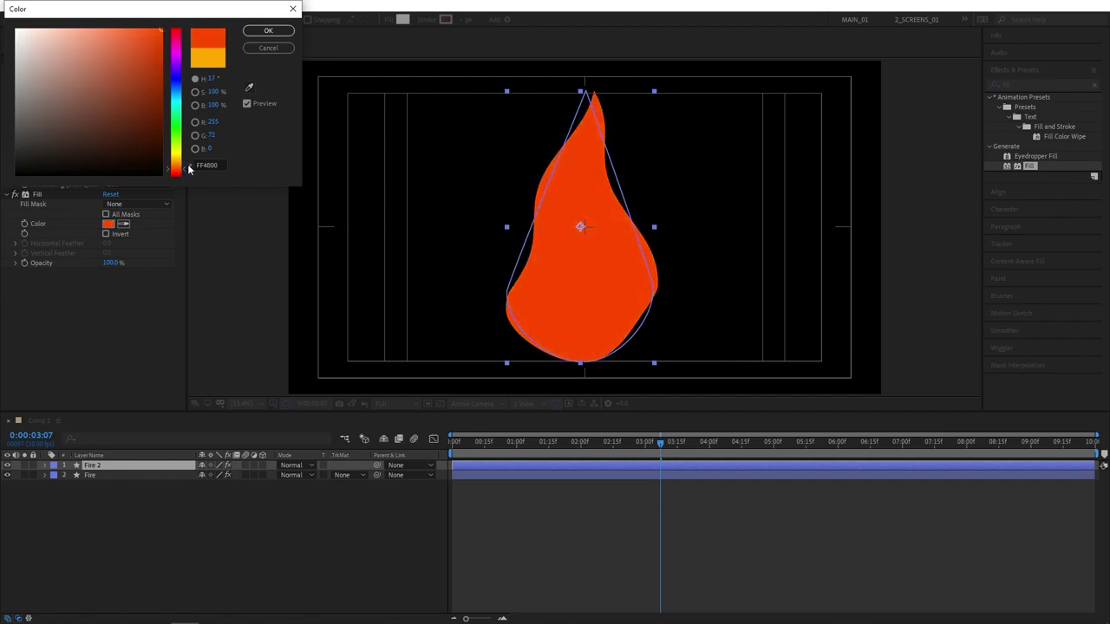
left_click(269, 31)
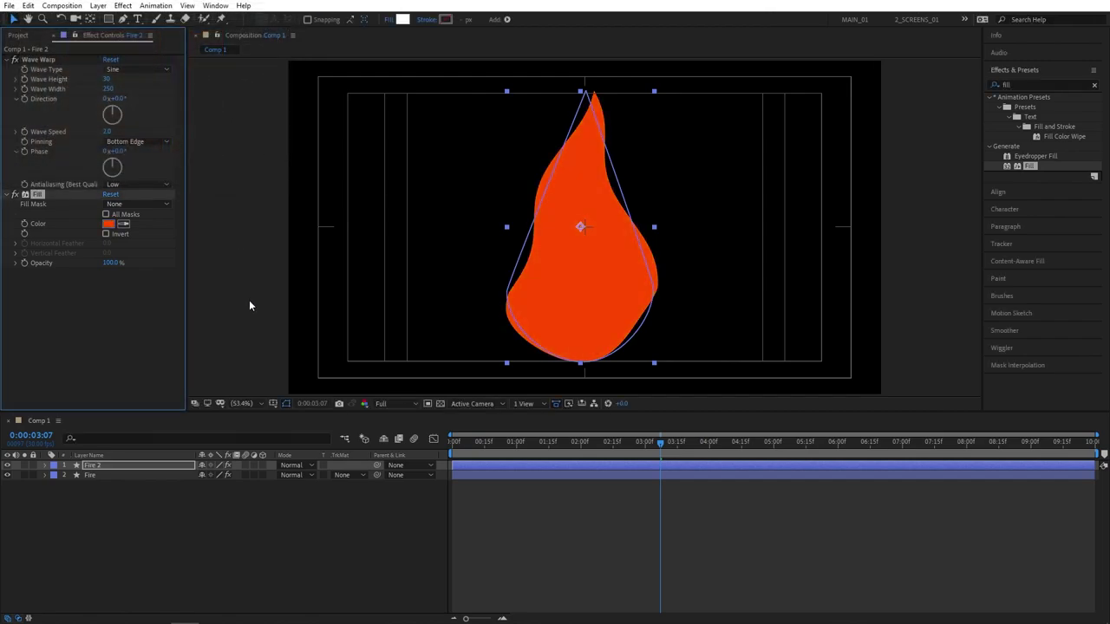
Scale Fire 2 to 70% and move it down toward the flame's base
key("s")
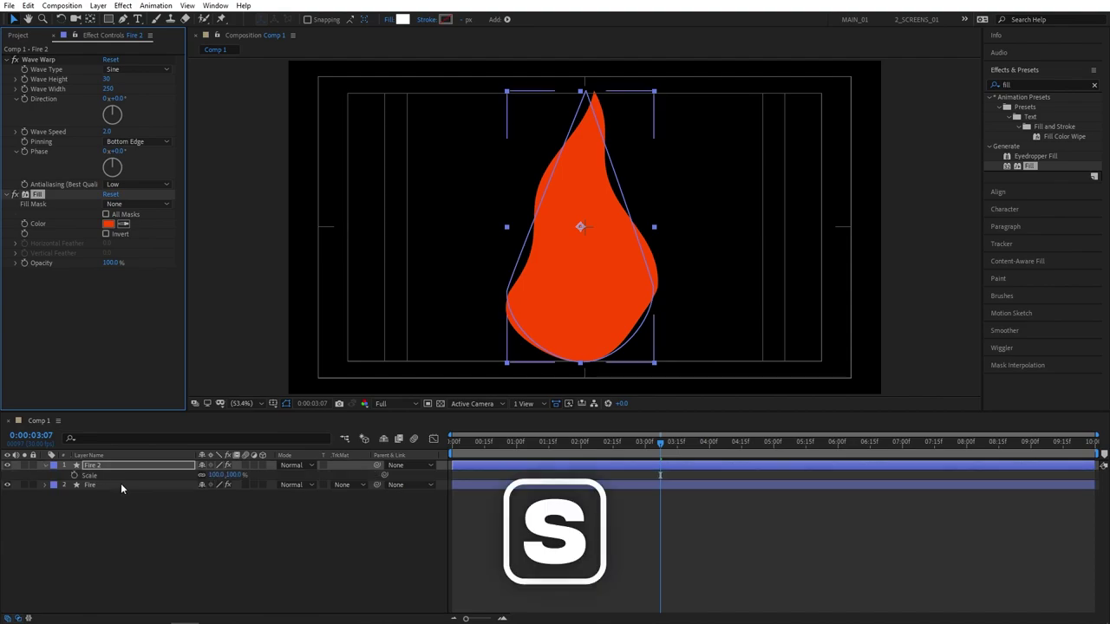
left_click(214, 475)
type("7")
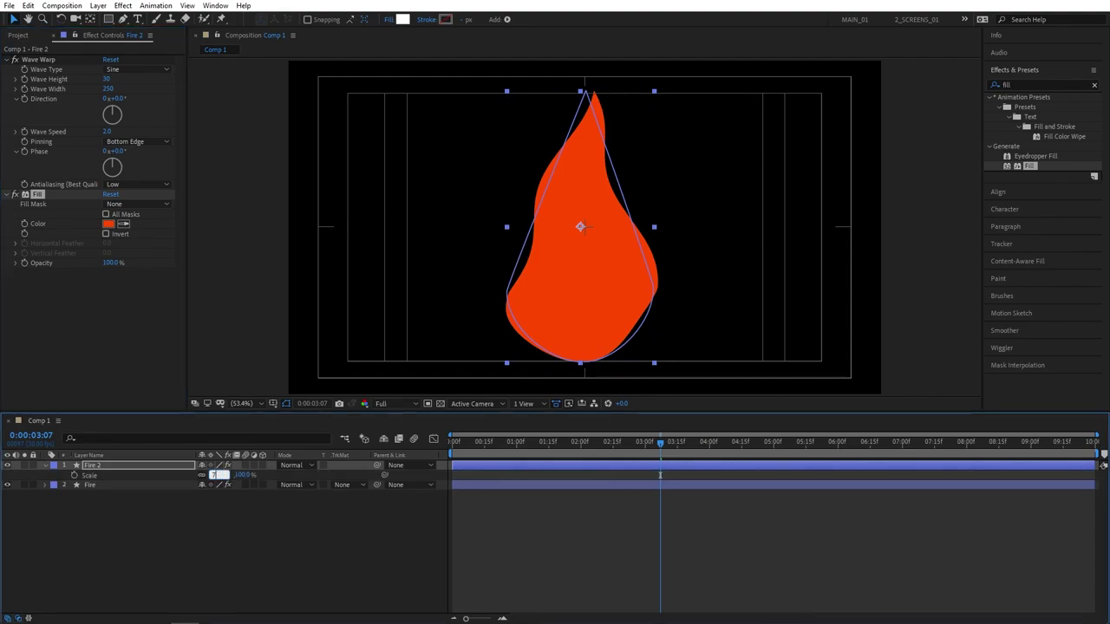
type("0")
key("Return")
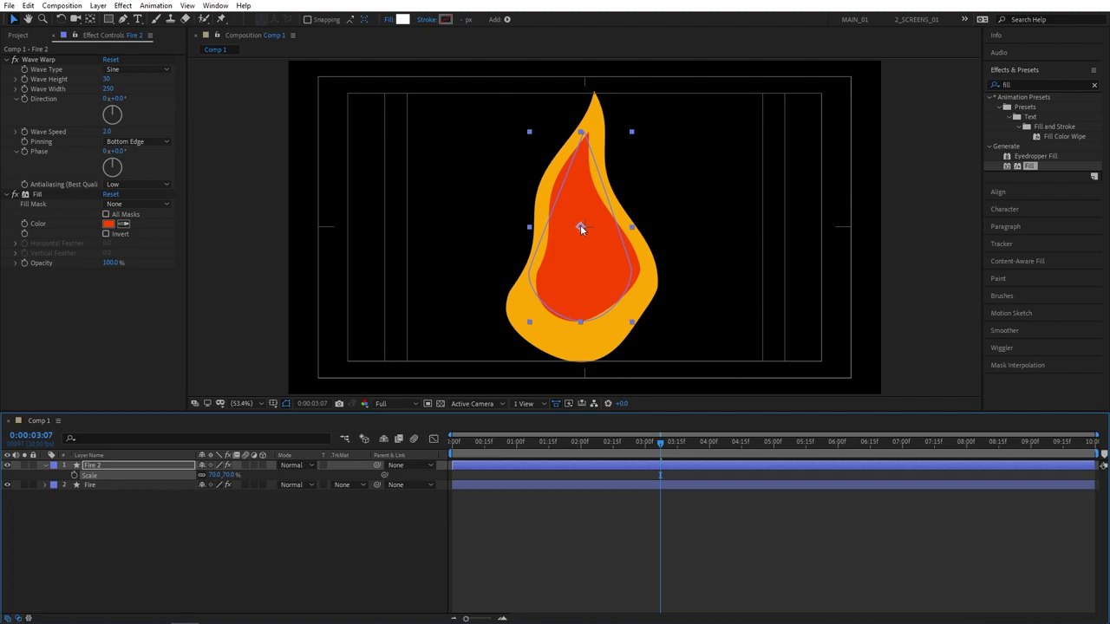
left_click_drag(582, 228, 594, 254)
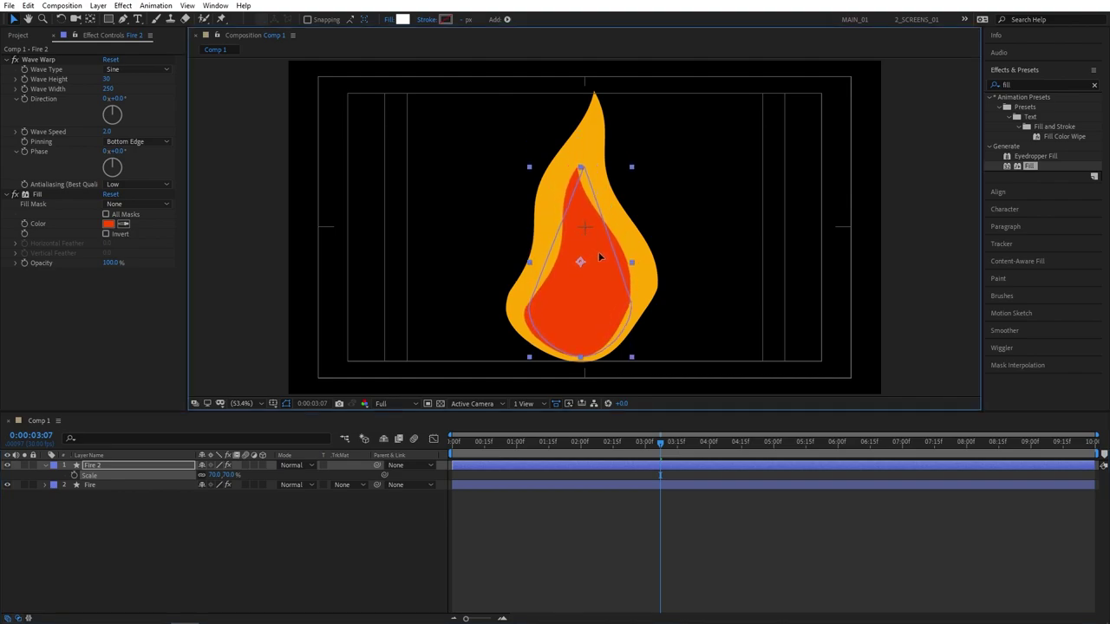
Duplicate Fire 2 as Fire 3 and paste FFA800 as its fill colour
left_click(147, 597)
left_click(111, 468)
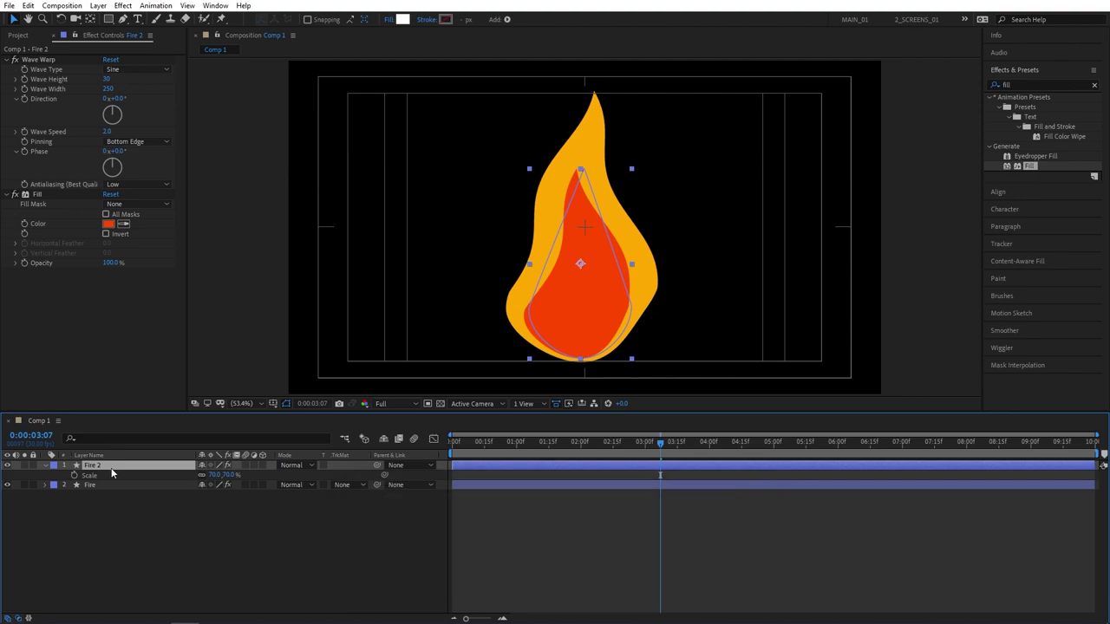
key("ctrl+d")
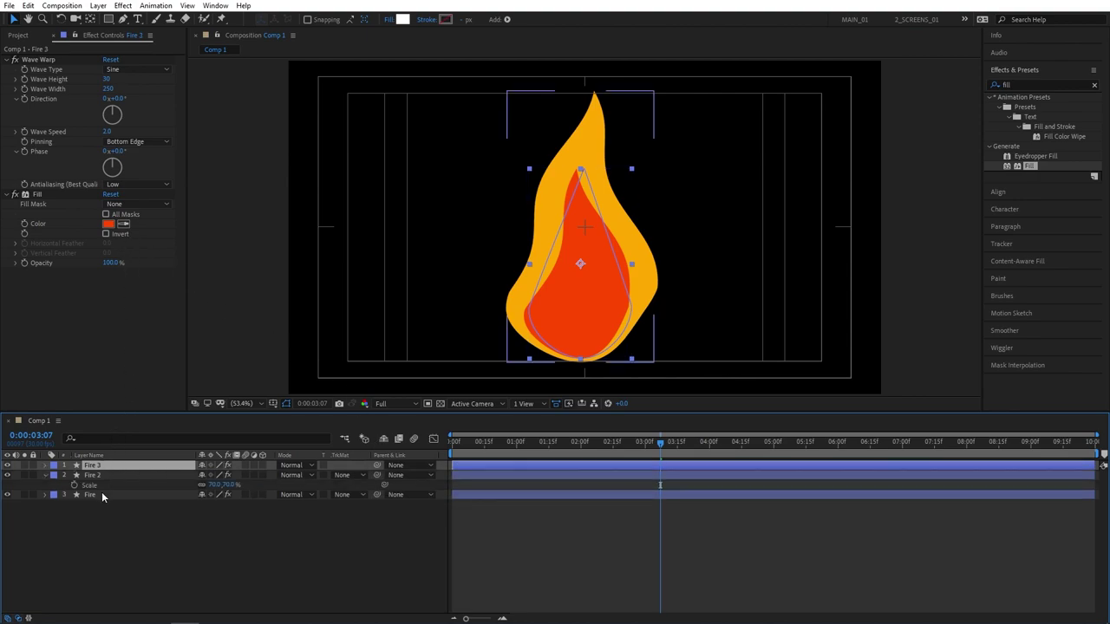
left_click(108, 225)
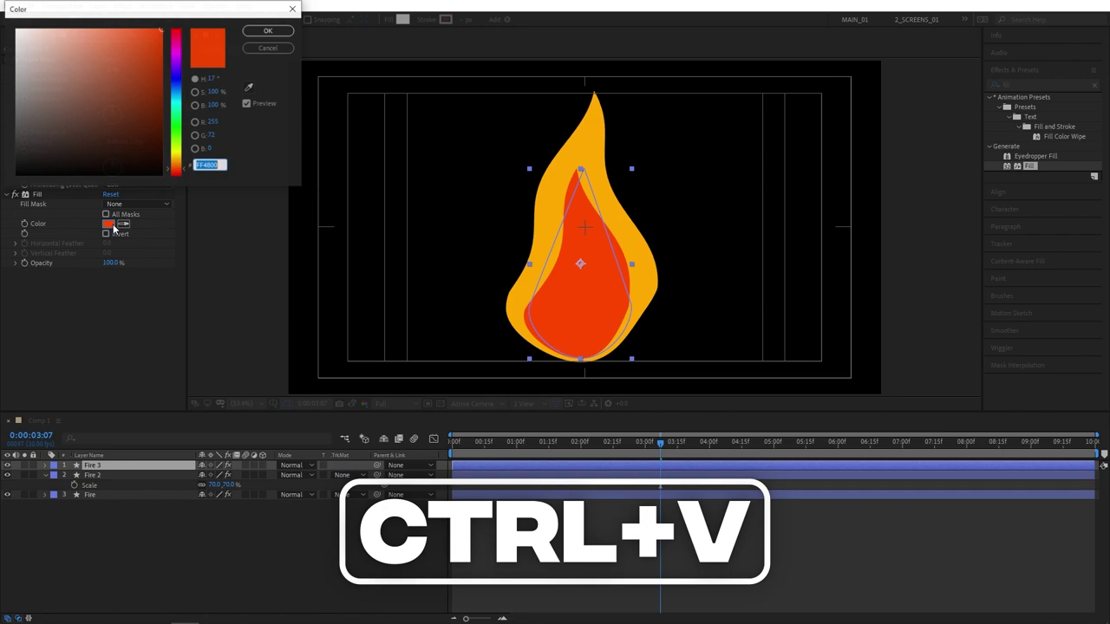
key("ctrl+v")
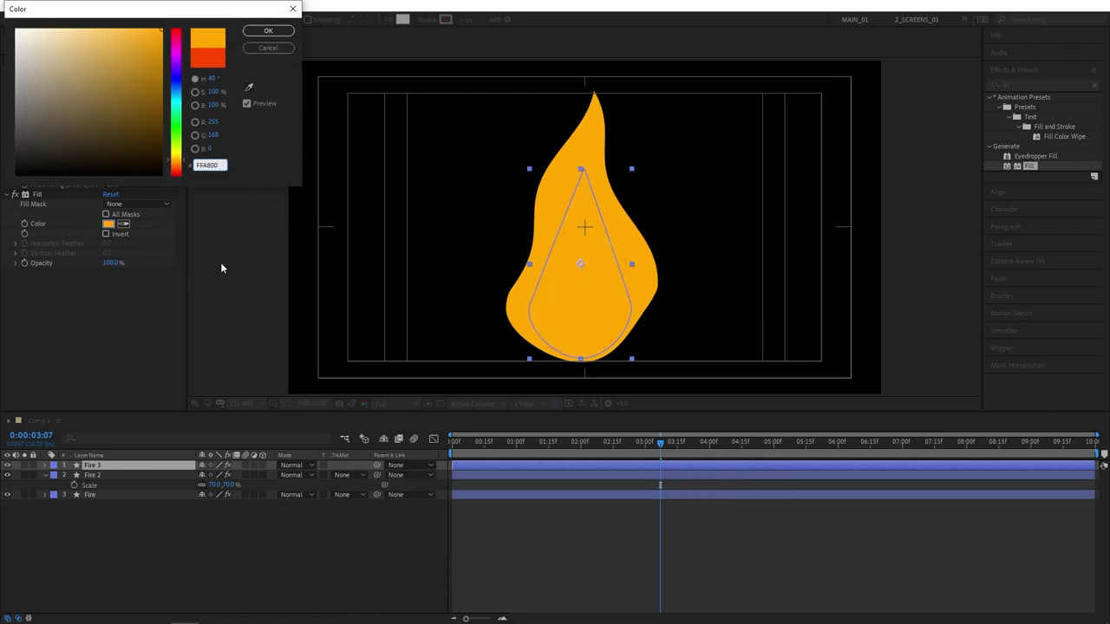
left_click(276, 32)
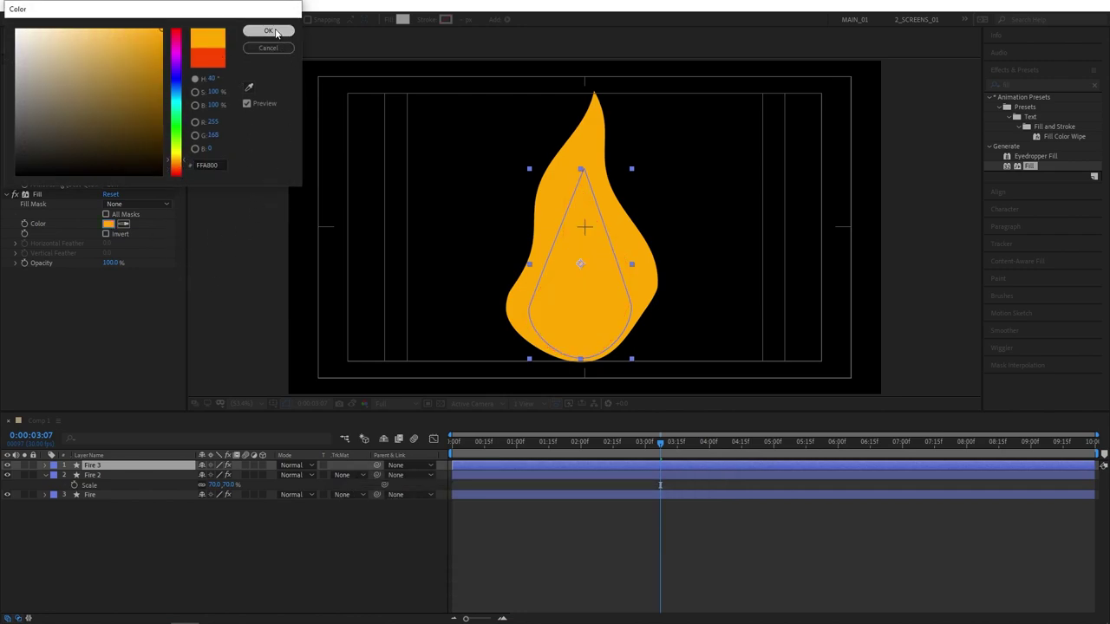
Scale Fire 3 to 40%, lower it to the red flame's base, and preview from the start
key("s")
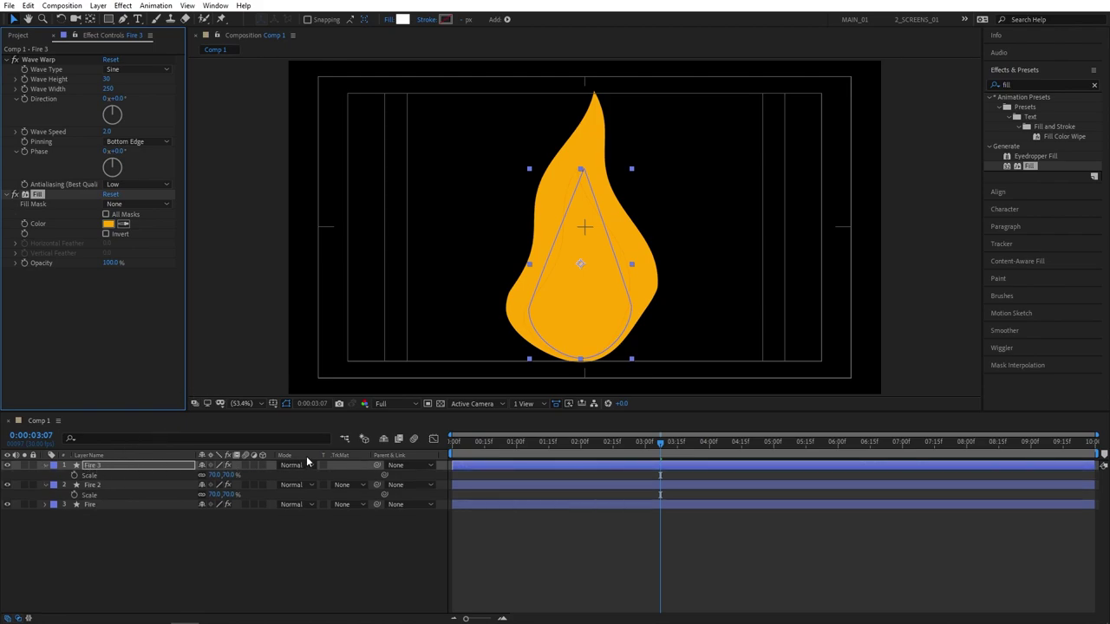
left_click(219, 475)
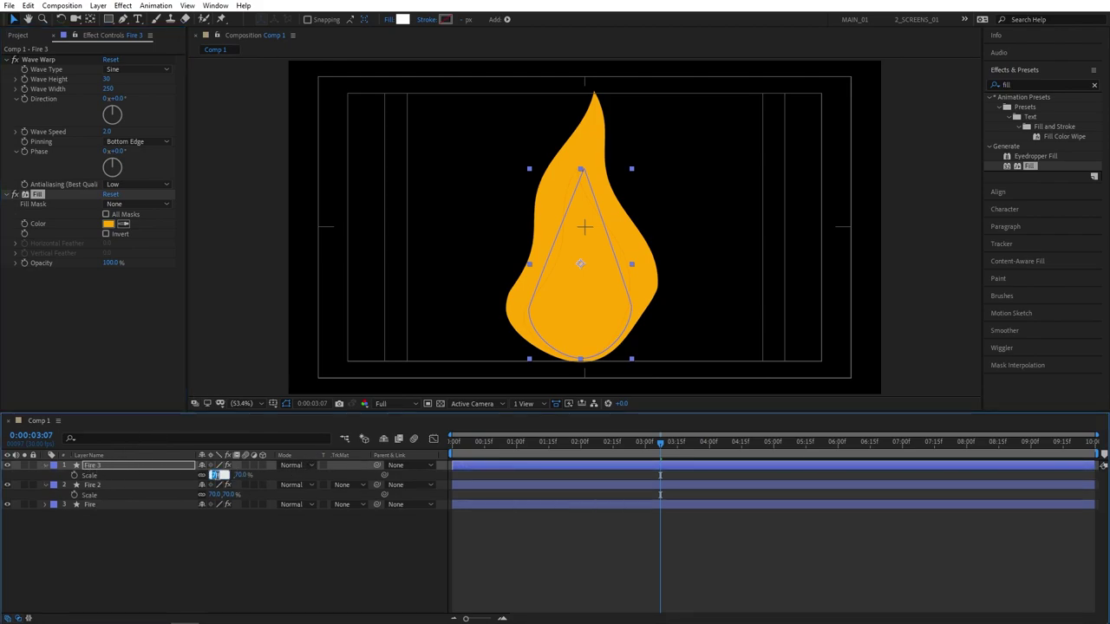
type("40")
key("Return")
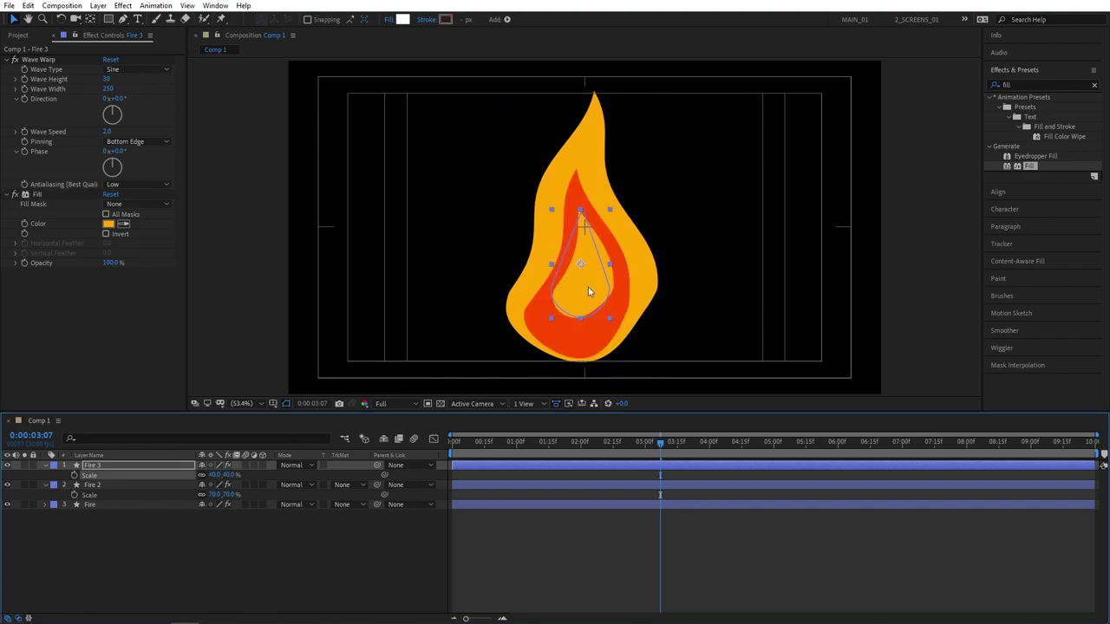
left_click_drag(586, 265, 597, 300)
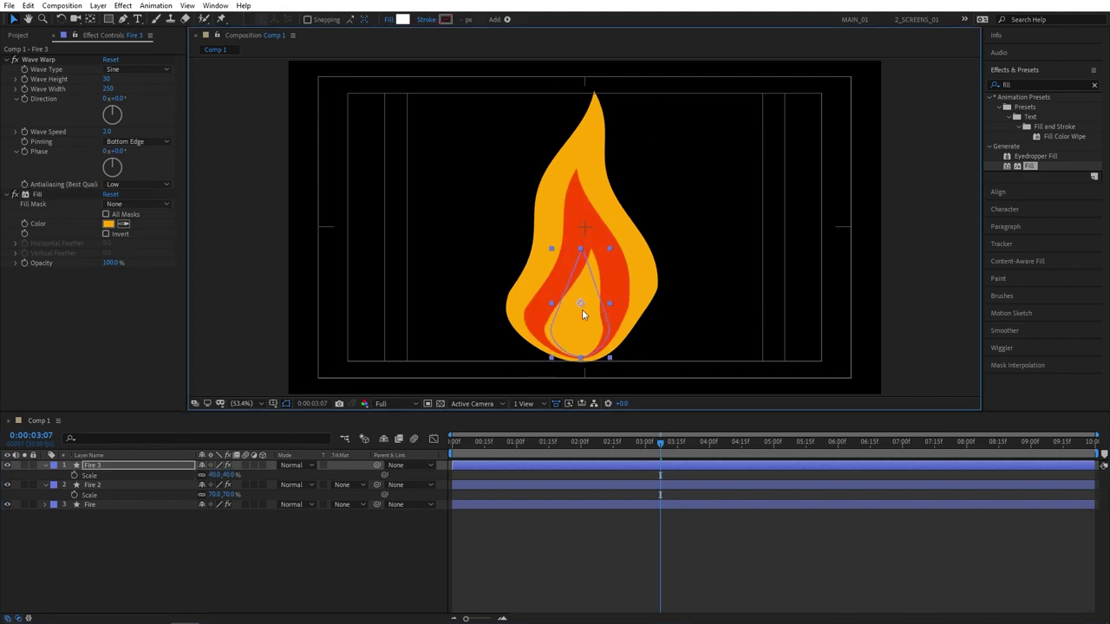
left_click(364, 564)
left_click(459, 440)
key("space")
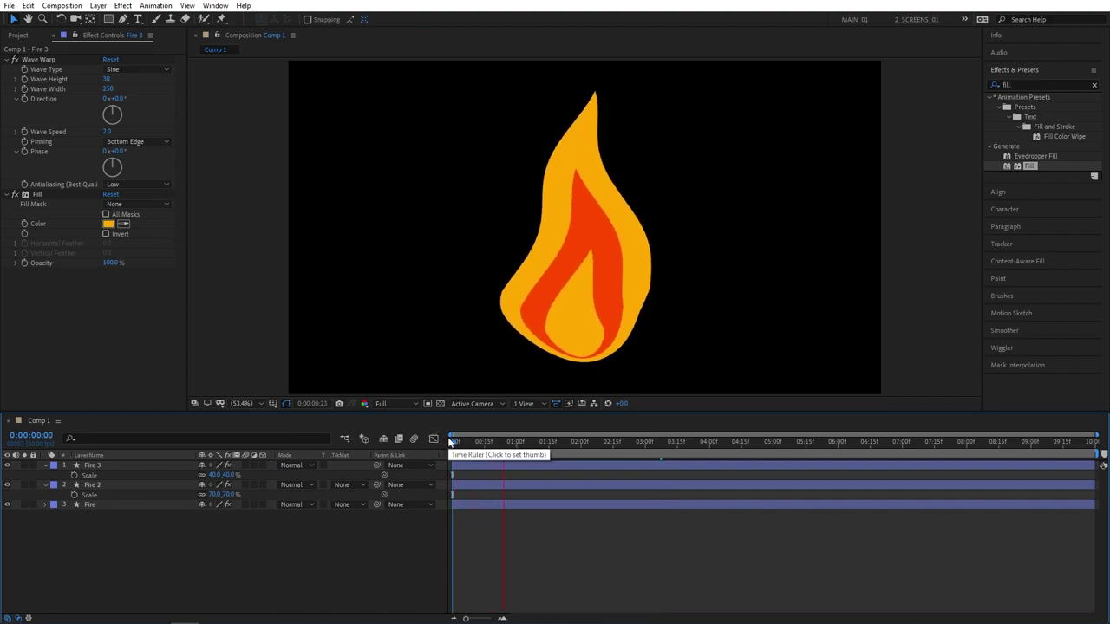
Search 'gaus' and apply Gaussian Blur to Fire 2 with Blurriness 60
key("space")
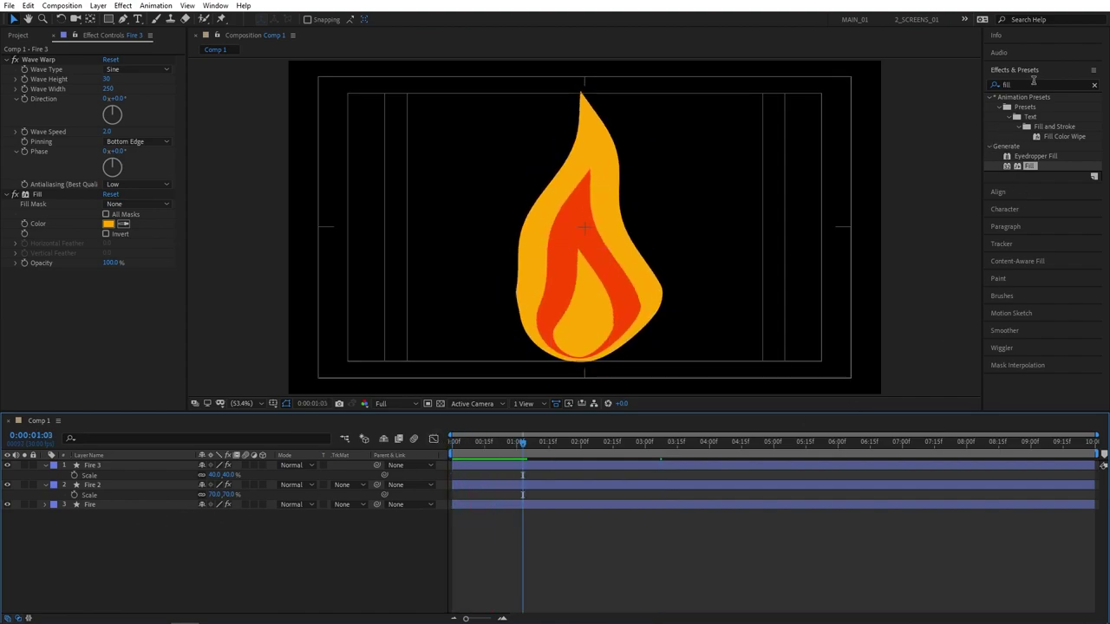
key("ctrl+5")
type("gausi")
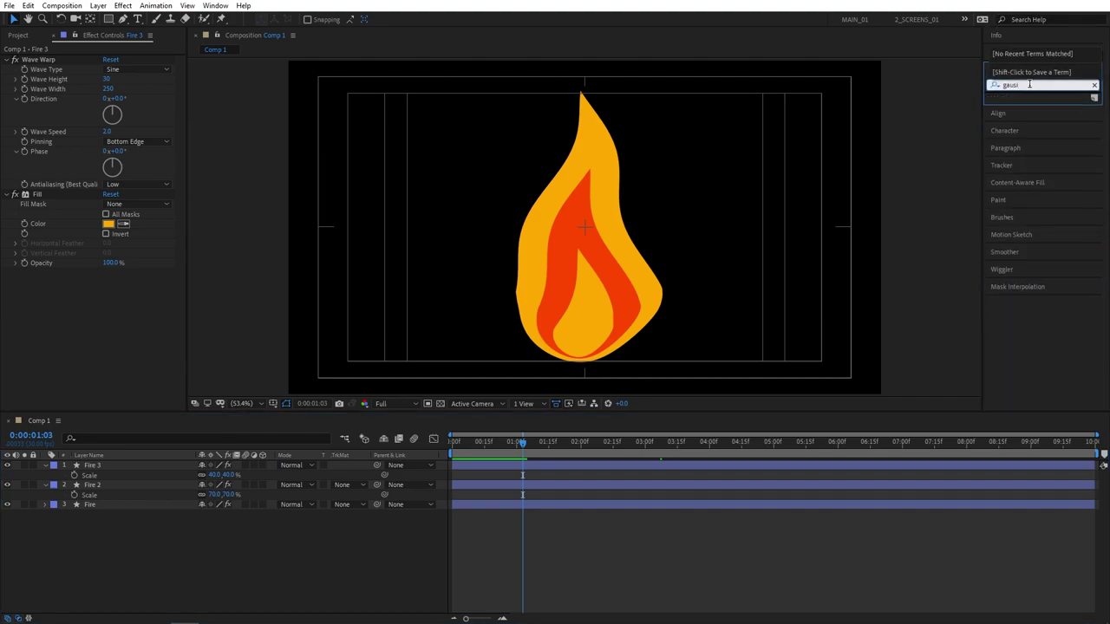
key("BackSpace")
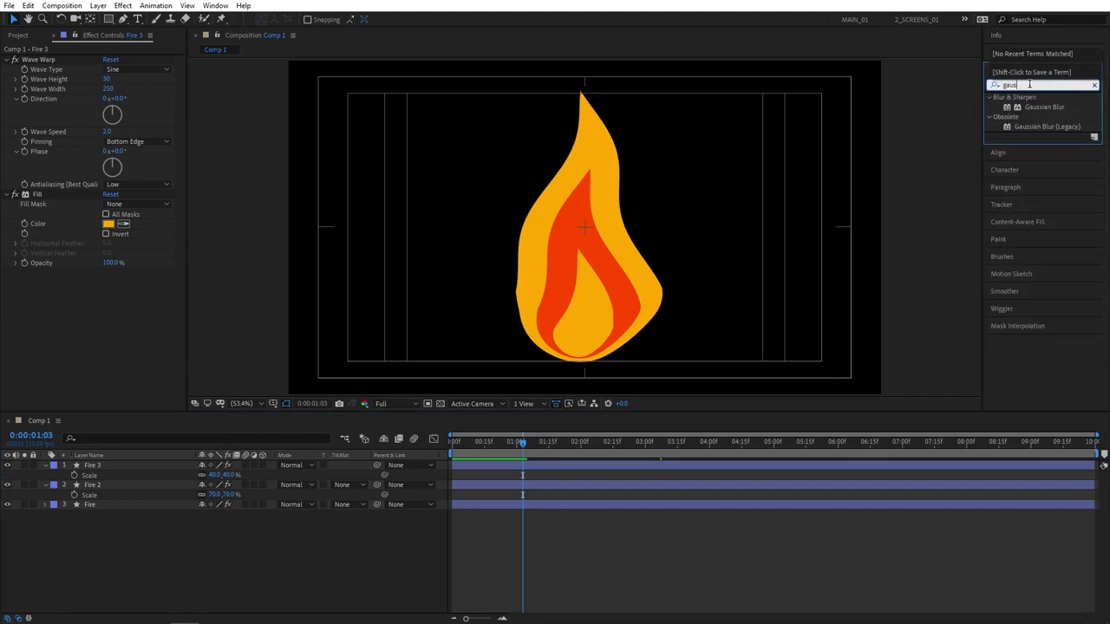
left_click_drag(1047, 106, 97, 492)
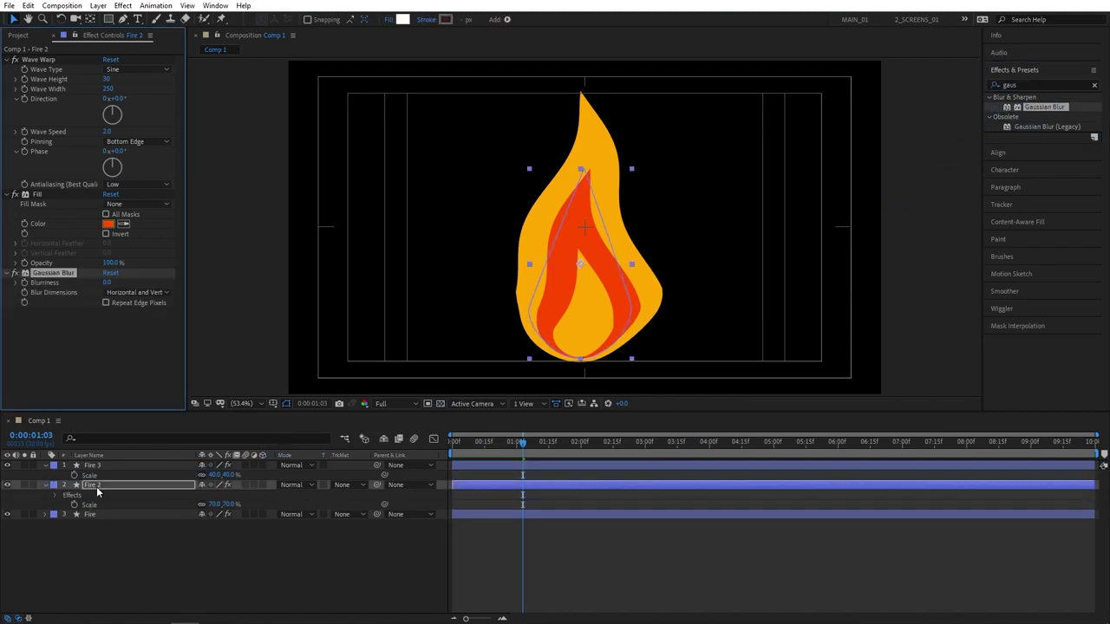
left_click_drag(108, 283, 380, 266)
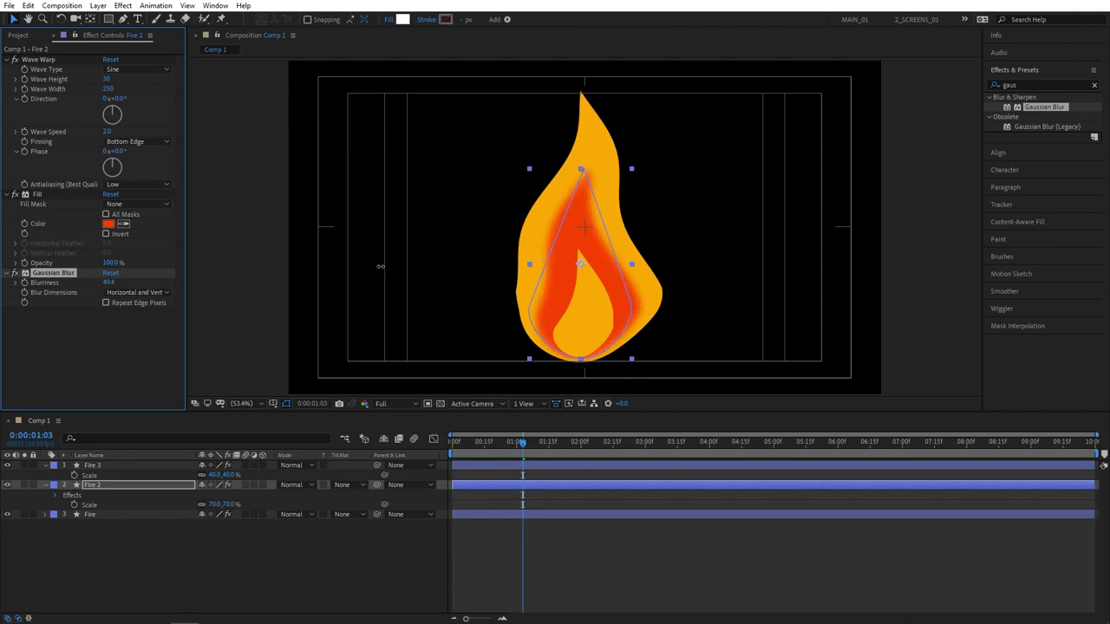
left_click(110, 285)
type("60")
key("Return")
Copy Fire 2's Gaussian Blur onto Fire 3 and preview the animation
key("ctrl+c")
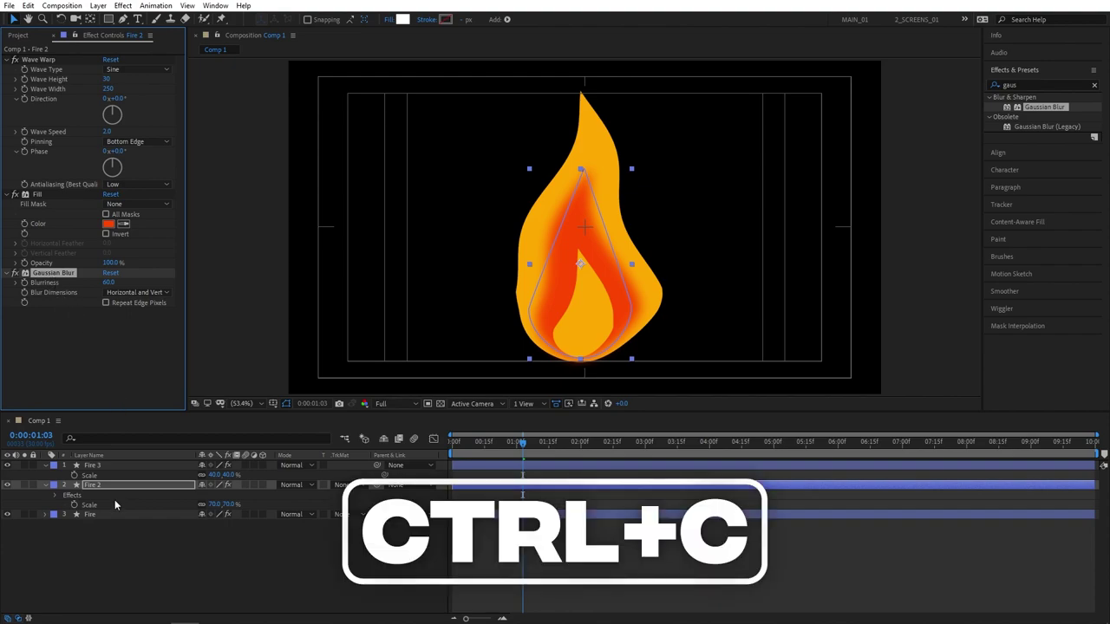
left_click(102, 469)
key("ctrl+v")
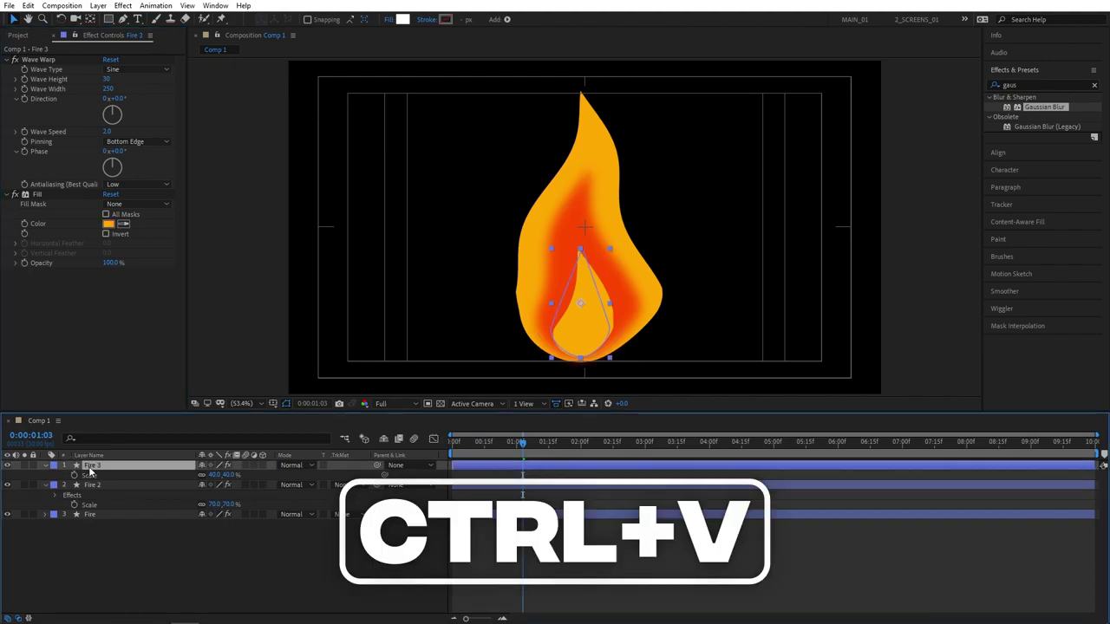
left_click(167, 565)
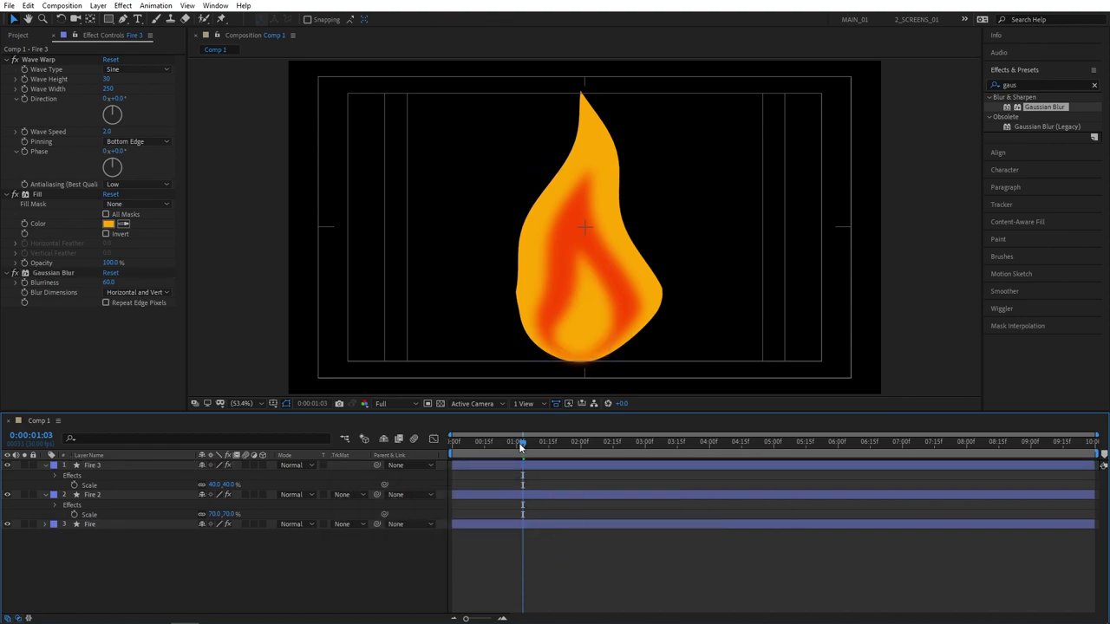
left_click(460, 445)
key("space")
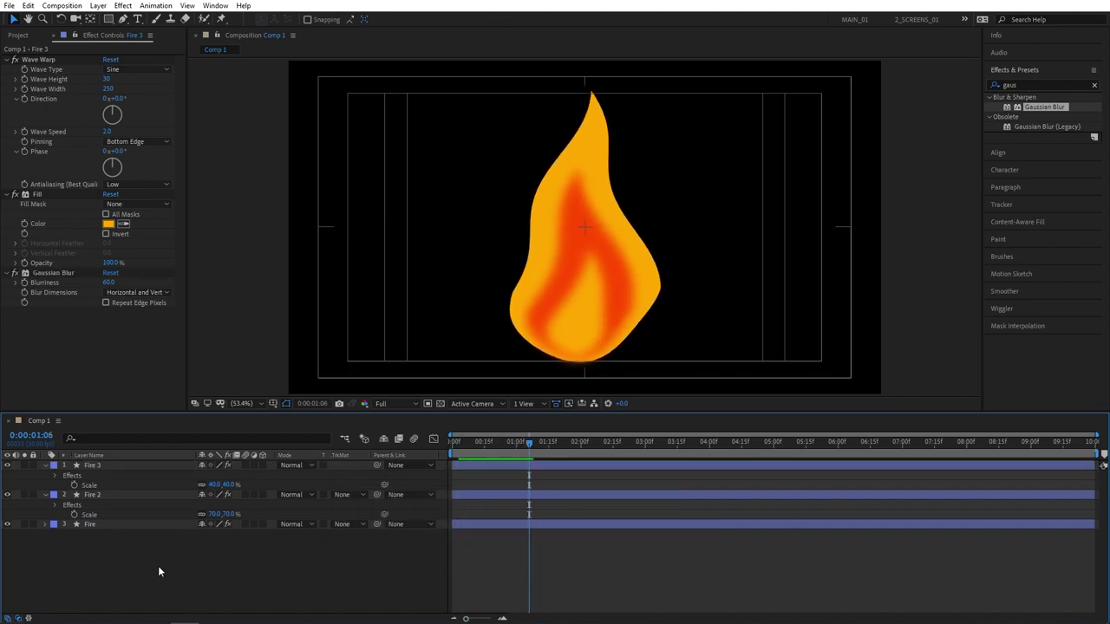
Add a Gaussian Blur with Blurriness 10 to the bottom Fire layer
left_click(93, 523)
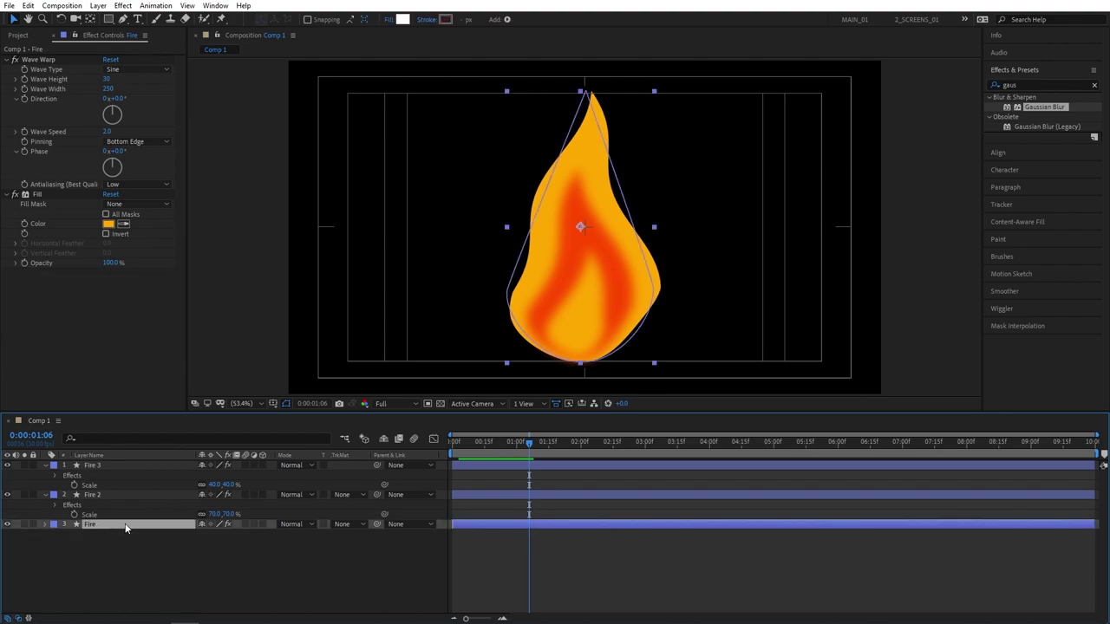
left_click_drag(110, 529, 109, 526)
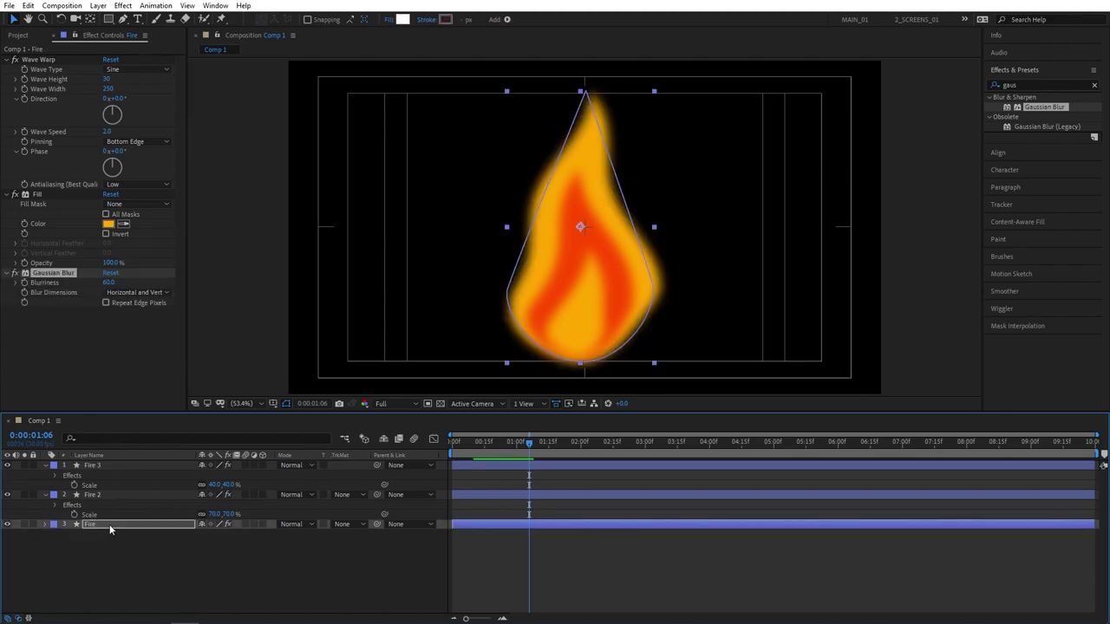
left_click(73, 284)
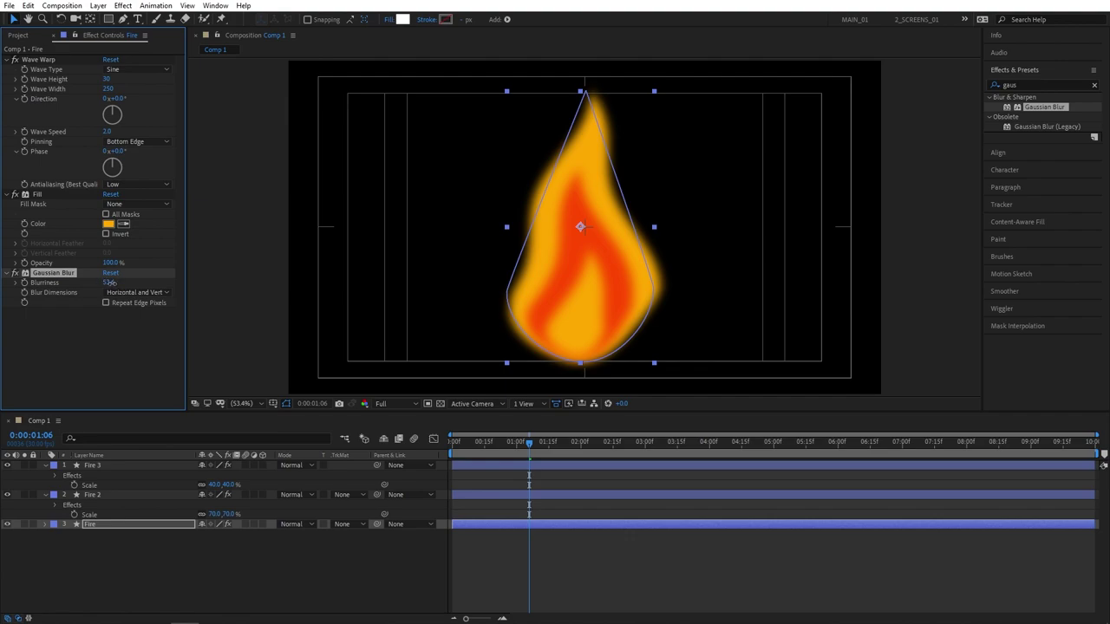
left_click(108, 282)
type("10")
key("Return")
left_click(106, 351)
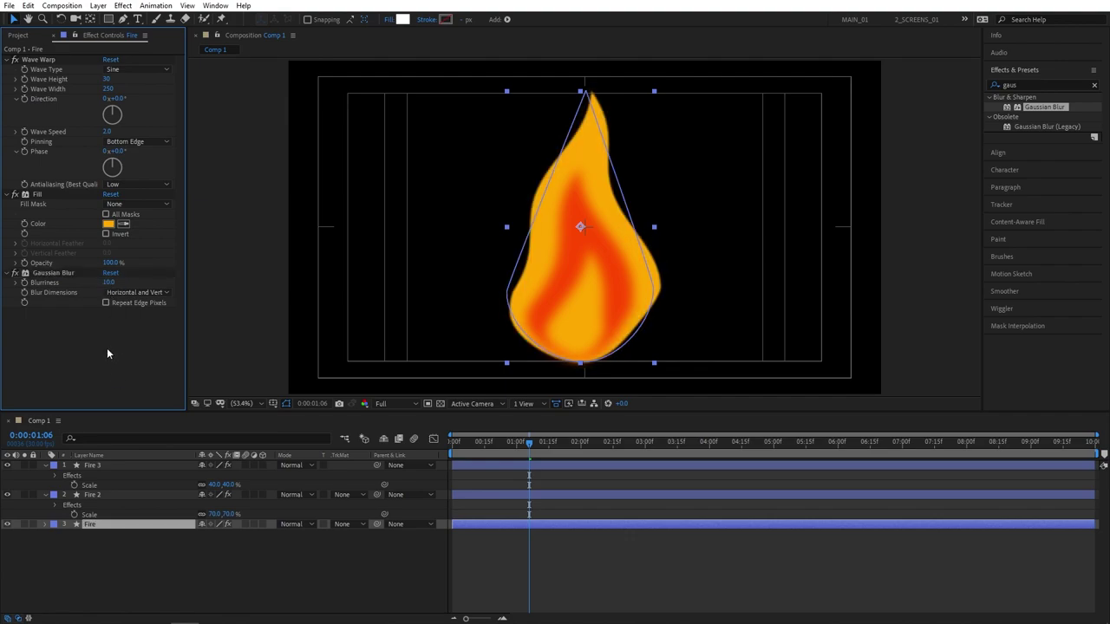
left_click(195, 588)
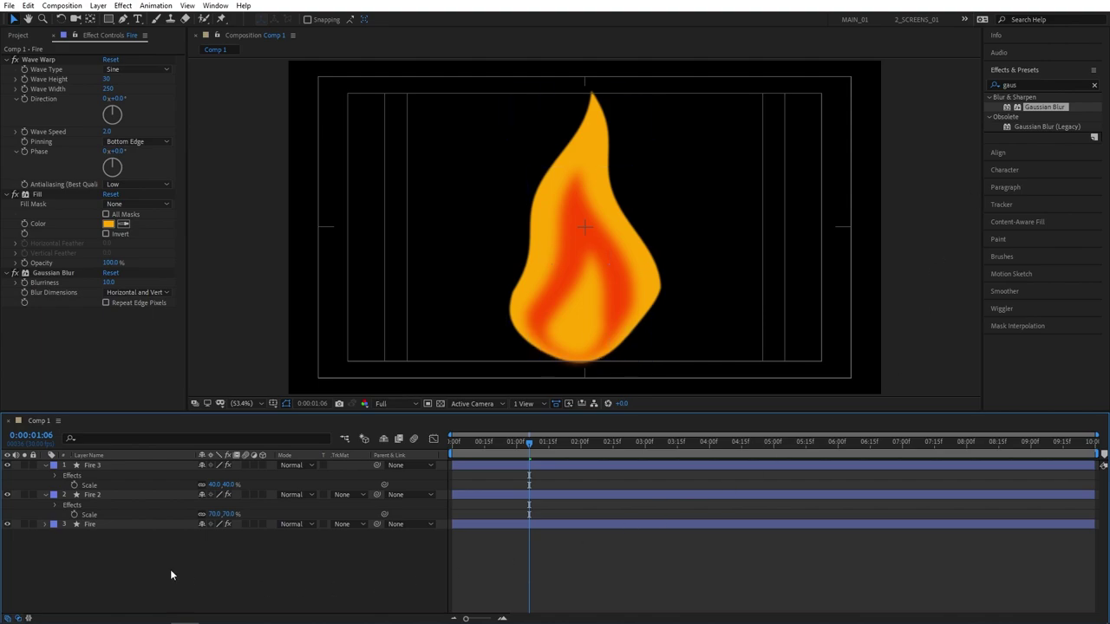
Pre-compose all three flame layers into a pre-comp named Fire
left_click_drag(137, 550, 135, 469)
right_click(135, 465)
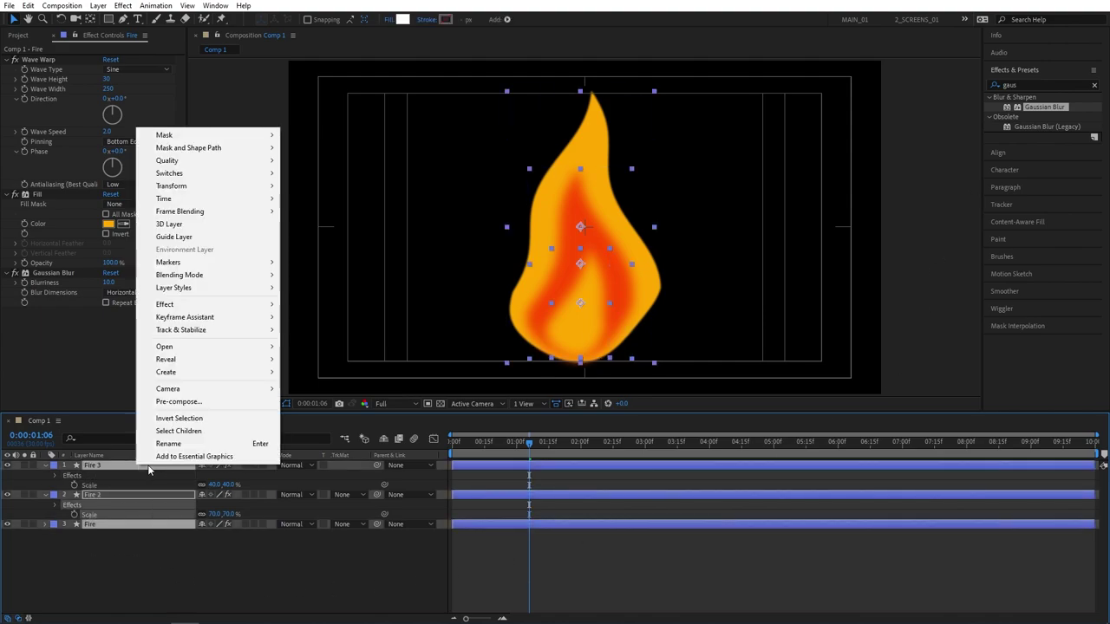
left_click(180, 402)
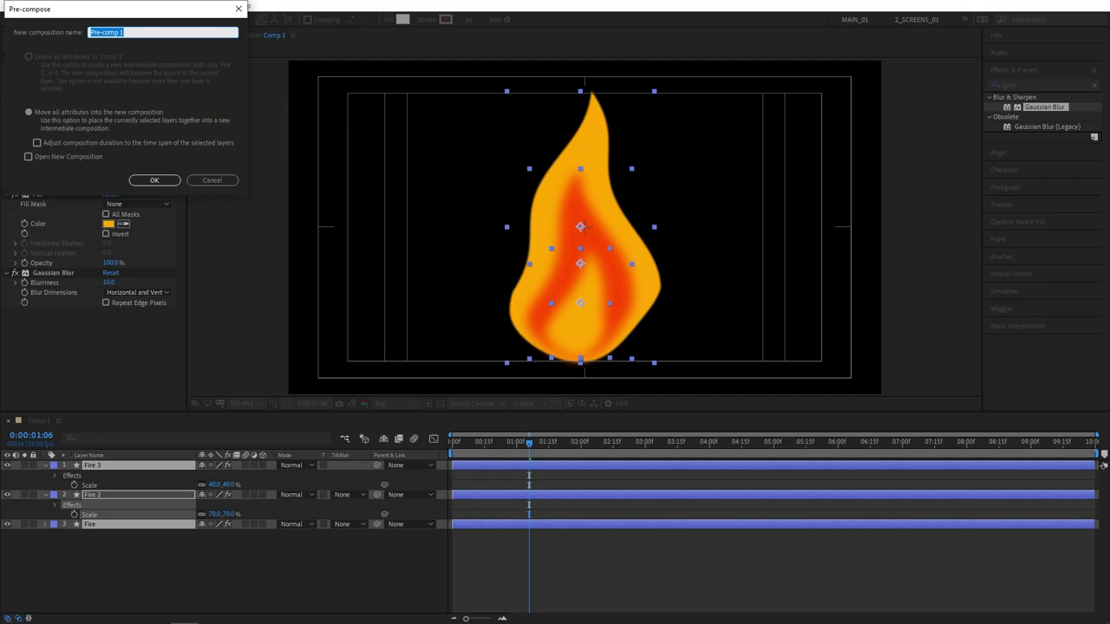
type("Fire")
key("Return")
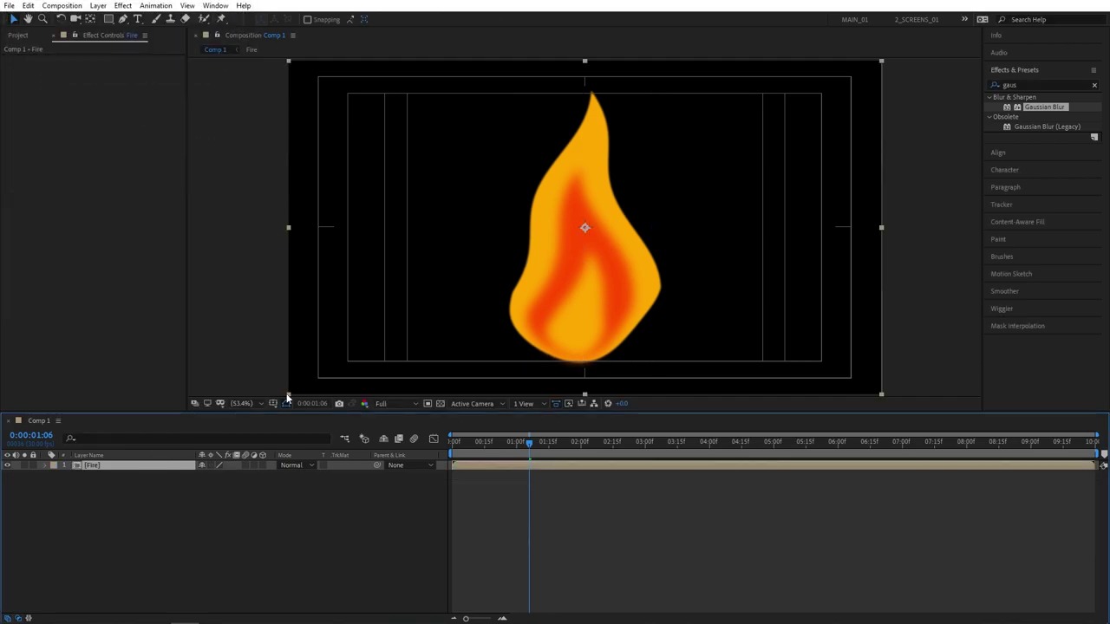
Add a new solid named BG and place it below the Fire pre-comp
left_click(147, 515)
right_click(129, 501)
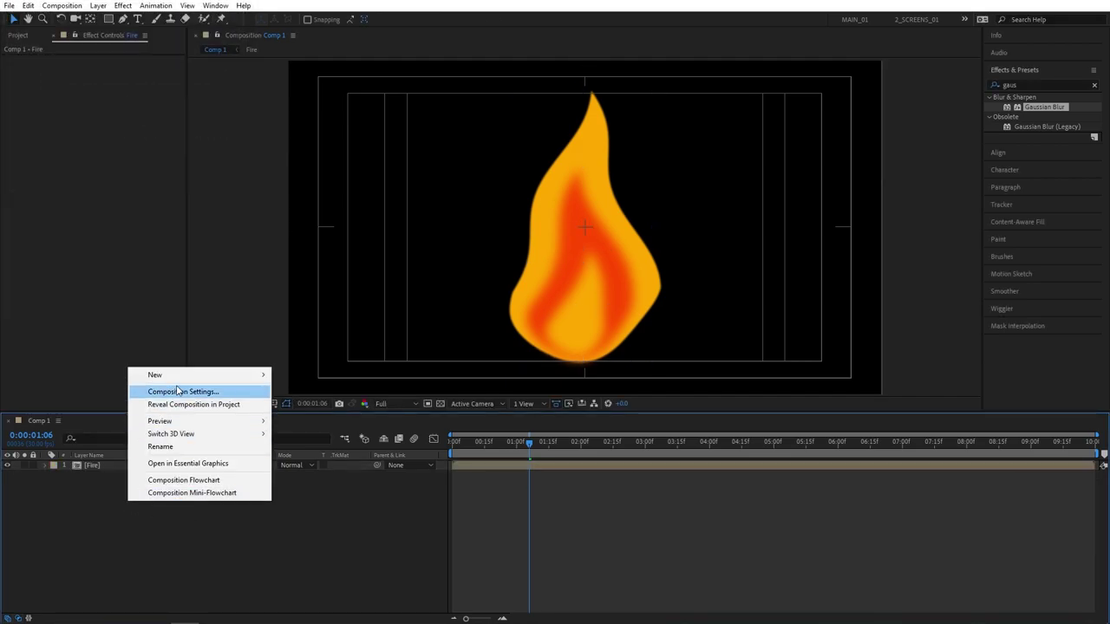
mouse_move(250, 377)
left_click(307, 404)
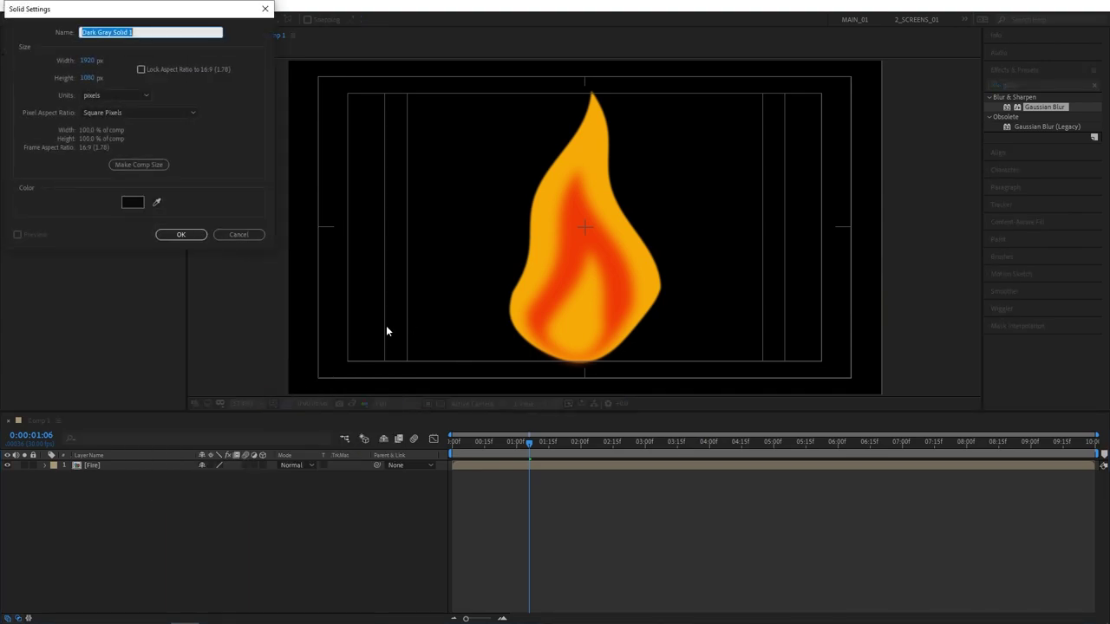
type("BG")
left_click(180, 234)
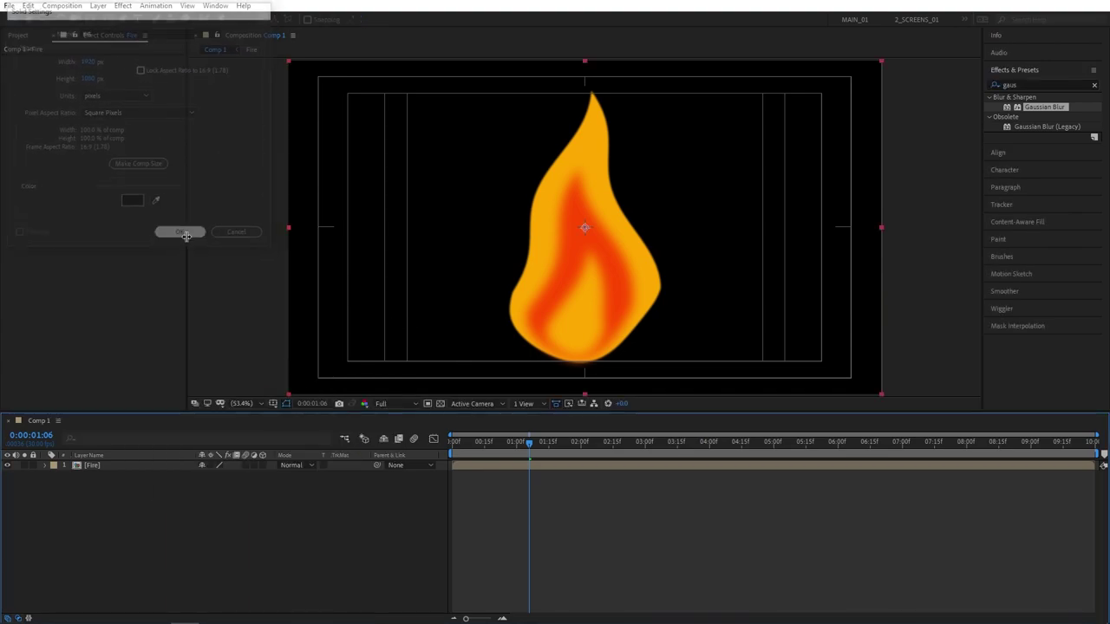
left_click_drag(73, 508, 78, 509)
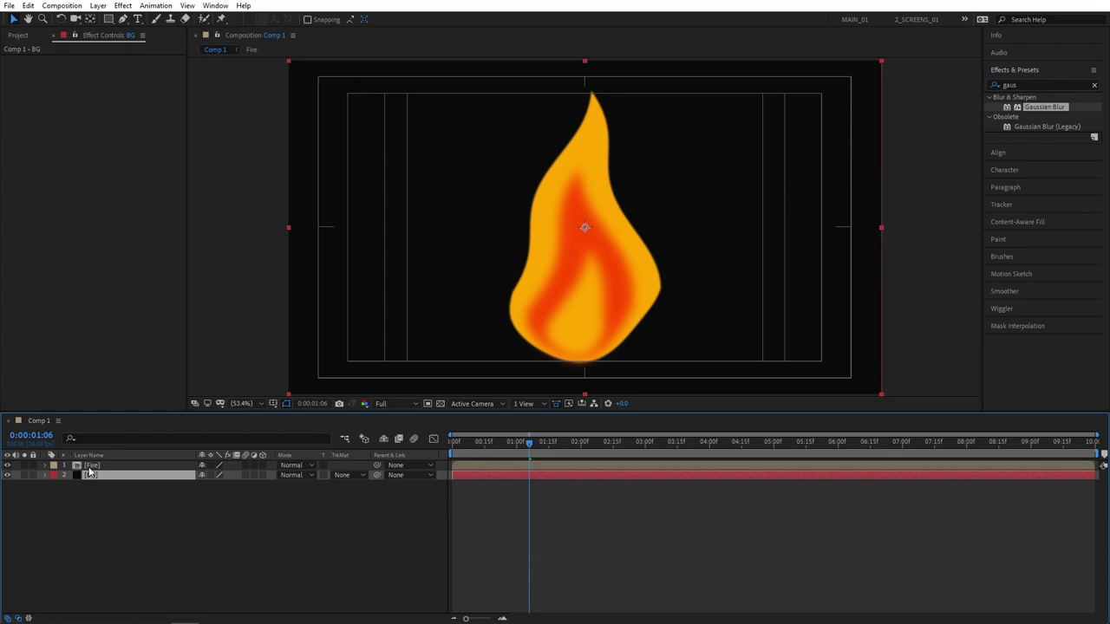
Apply a Gradient Ramp effect to the BG solid
double_click(1020, 84)
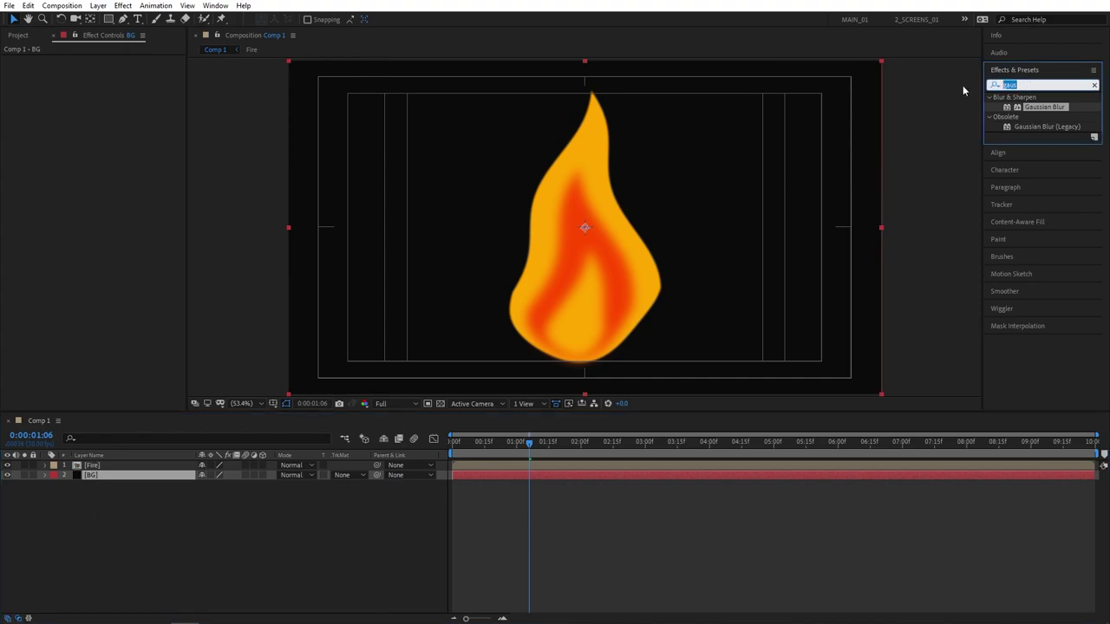
type("gradi")
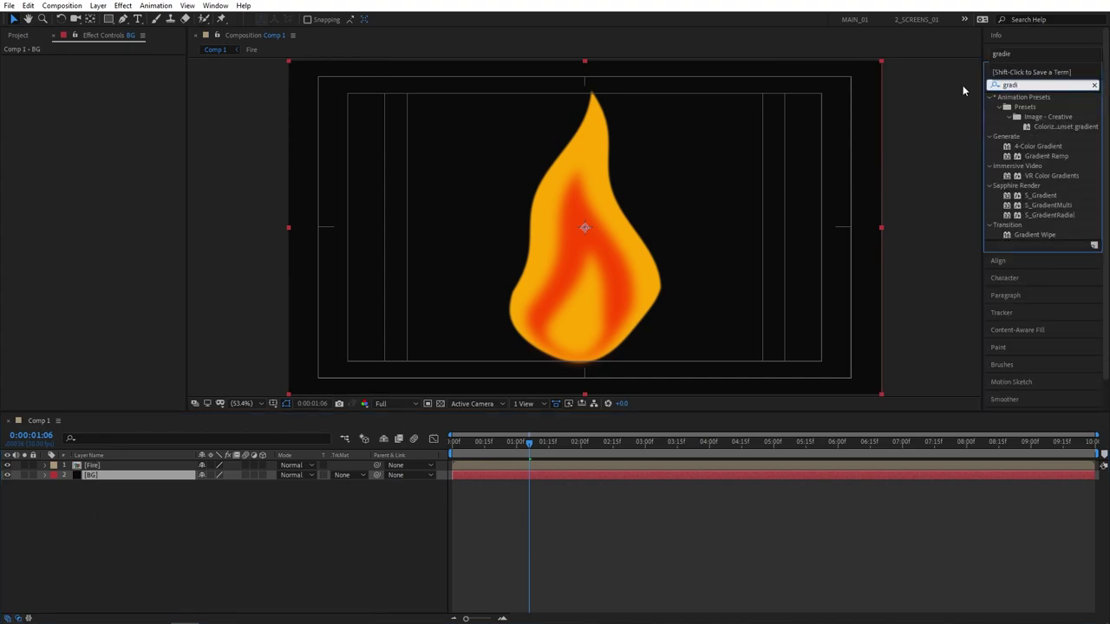
left_click_drag(1046, 161, 111, 475)
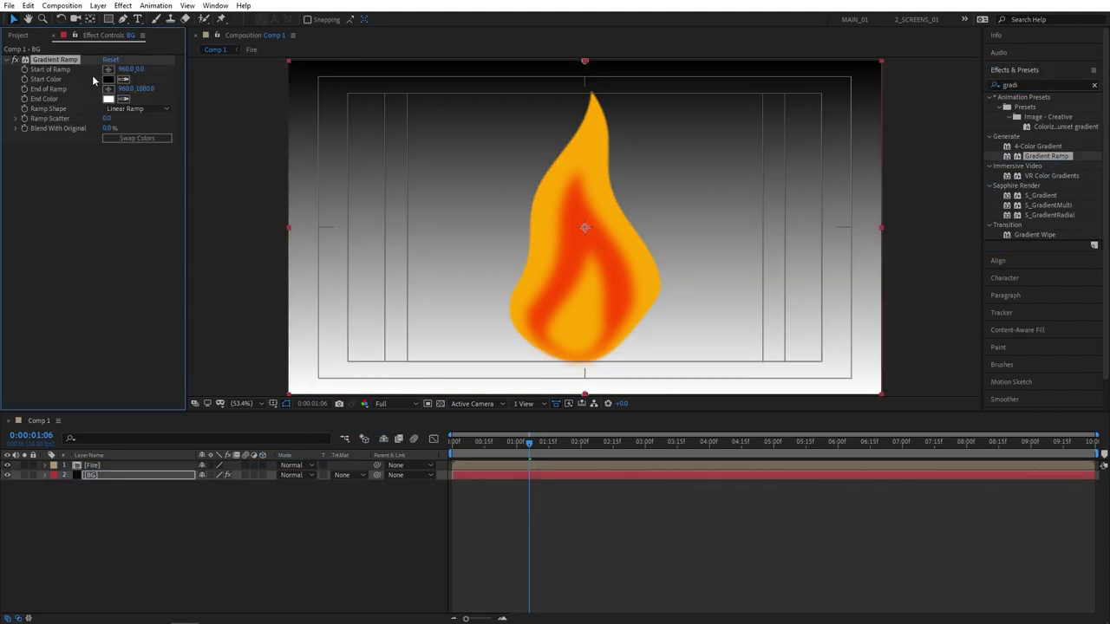
Set the gradient's start and end colours to dark brown shades
left_click(109, 81)
left_click(161, 156)
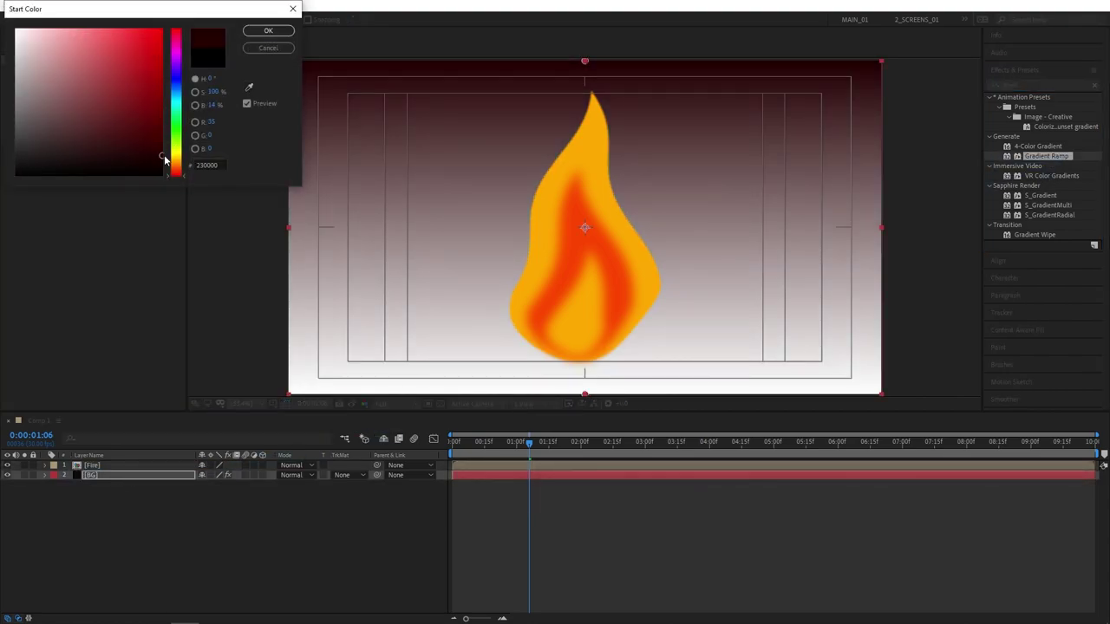
left_click(178, 167)
left_click(179, 170)
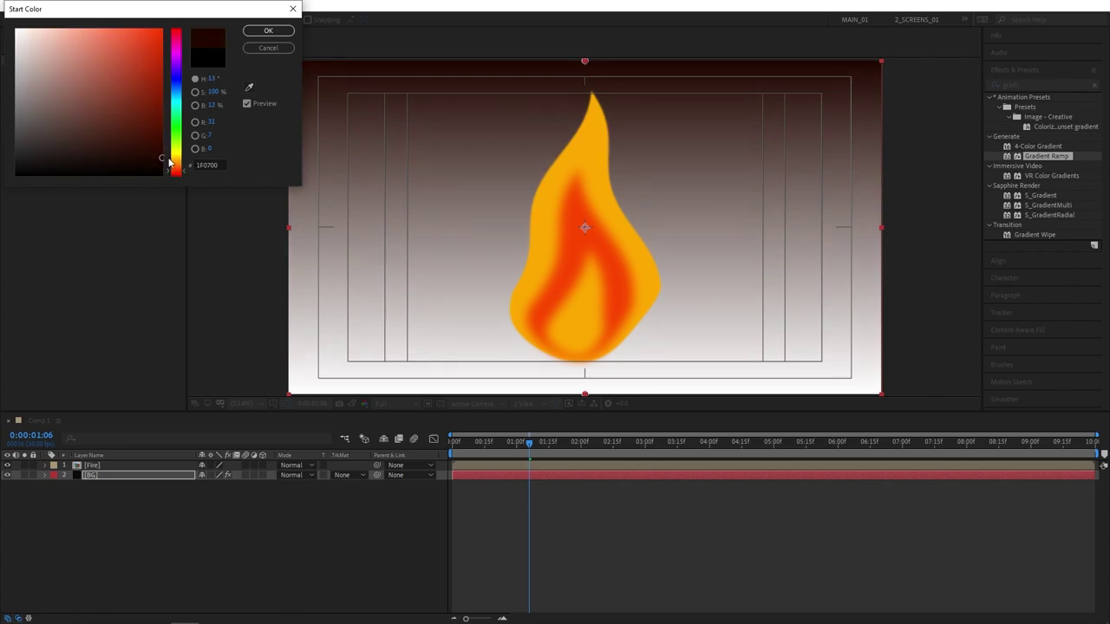
left_click(180, 170)
left_click(180, 167)
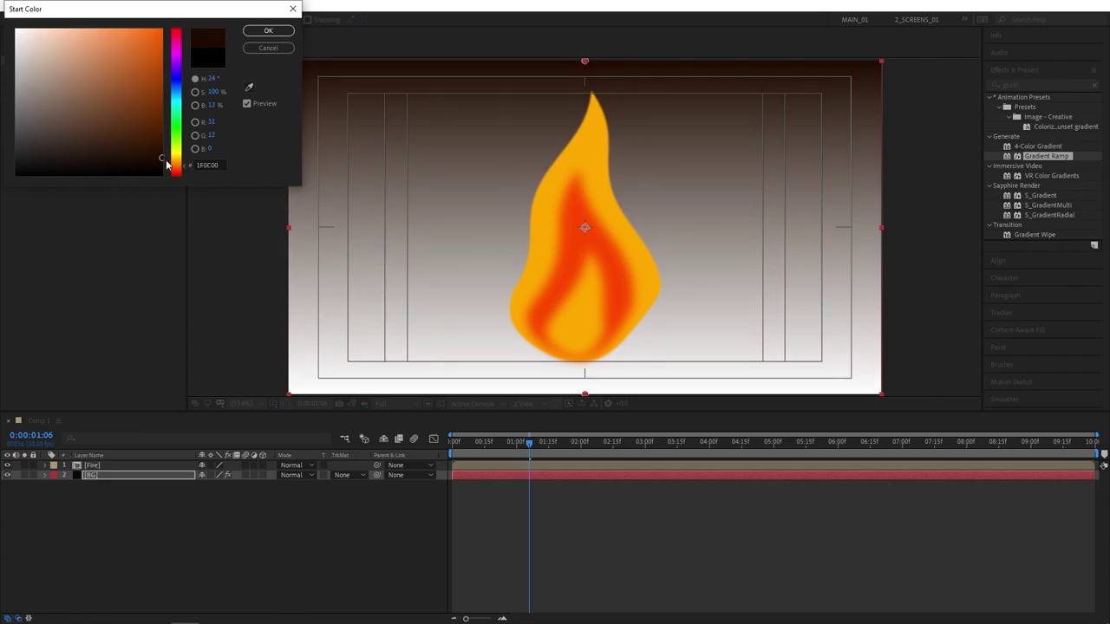
left_click(268, 30)
left_click(123, 99)
left_click(108, 79)
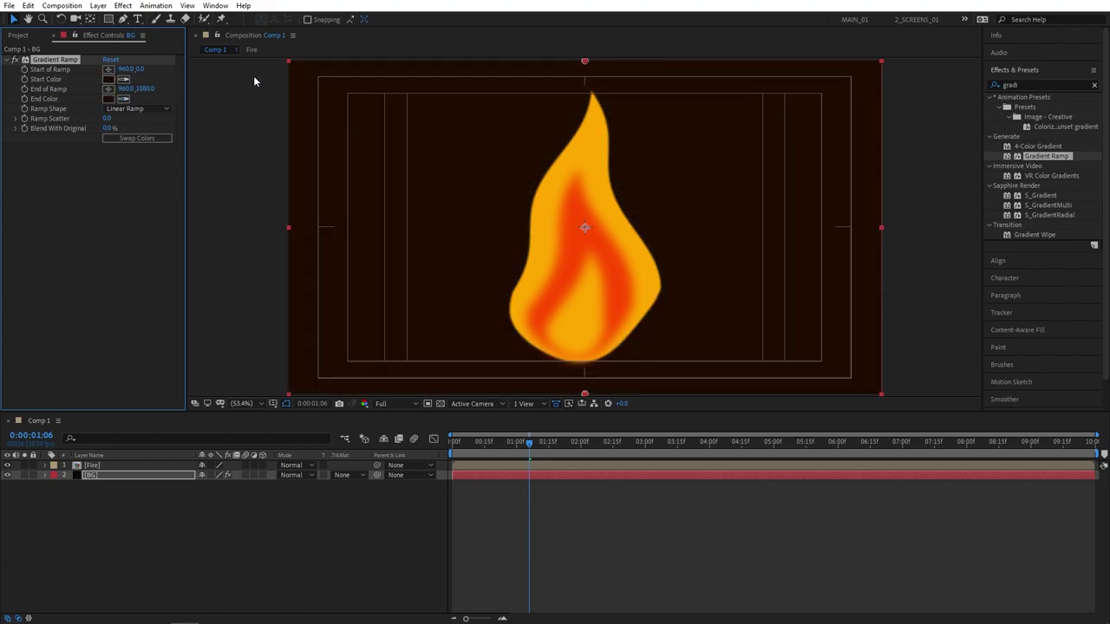
left_click(109, 79)
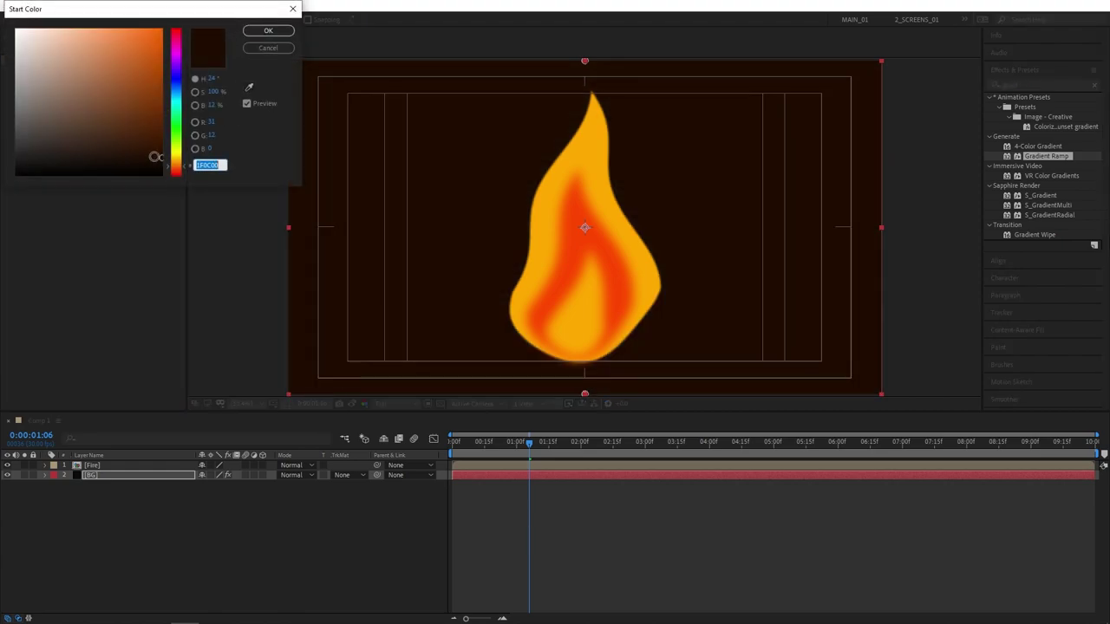
left_click(180, 163)
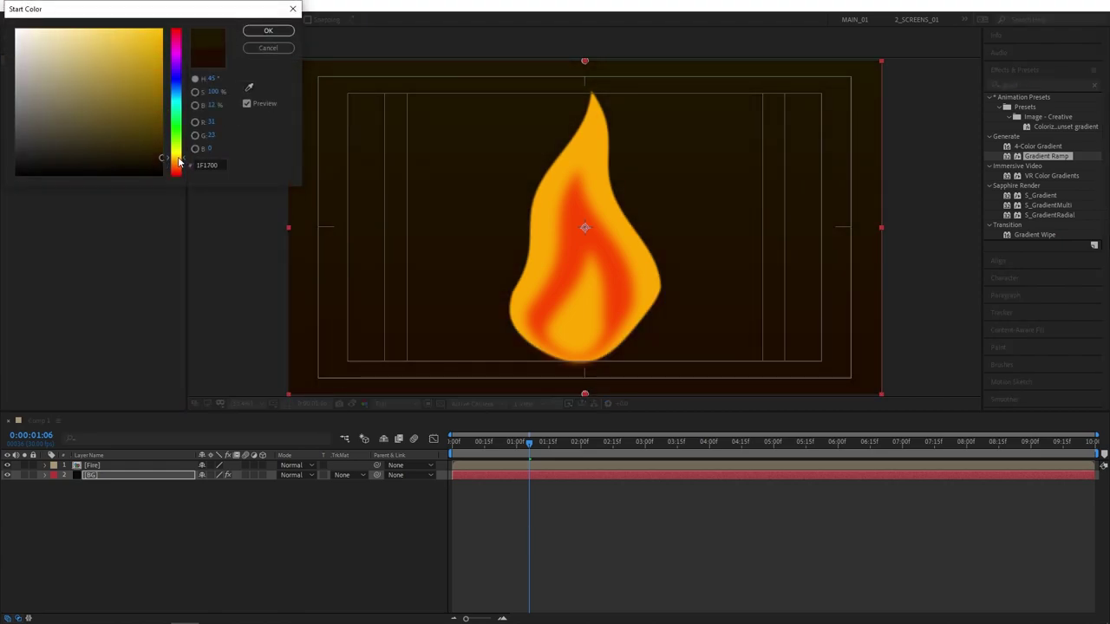
left_click(273, 32)
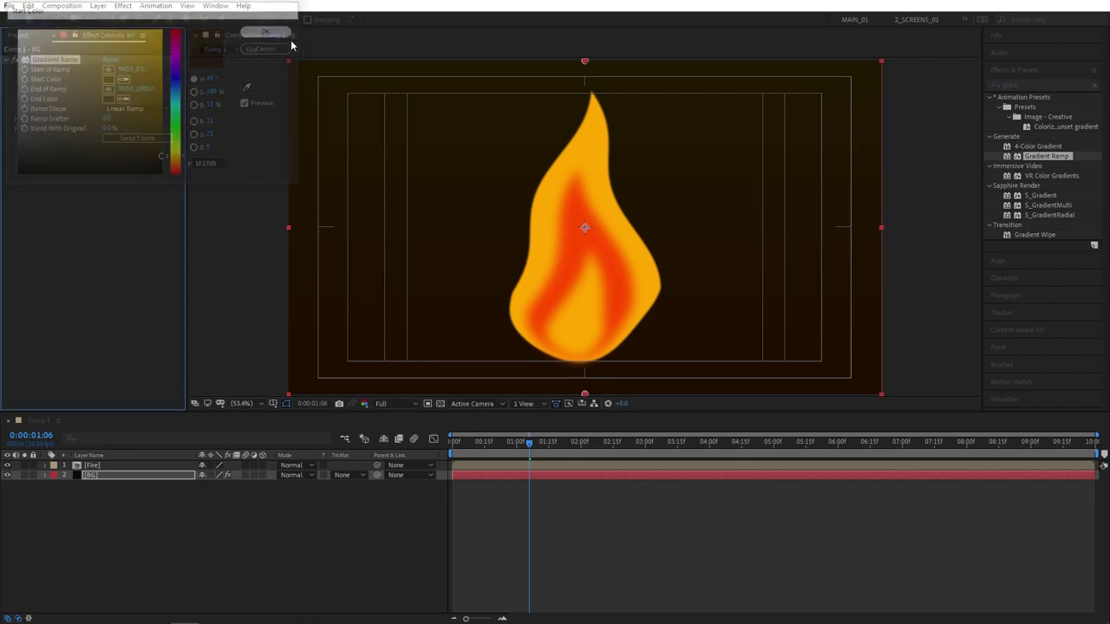
Set the Gradient Ramp's Ramp Scatter to 300
left_click(106, 118)
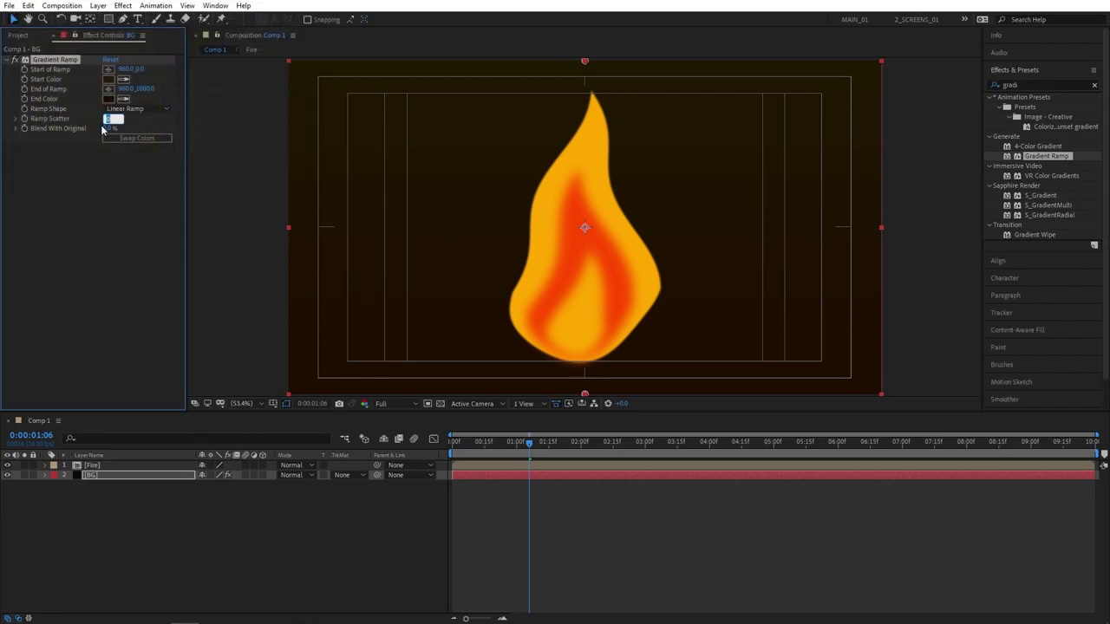
type("300")
key("Return")
Preview the animation from the start of the timeline
left_click(451, 441)
key("space")
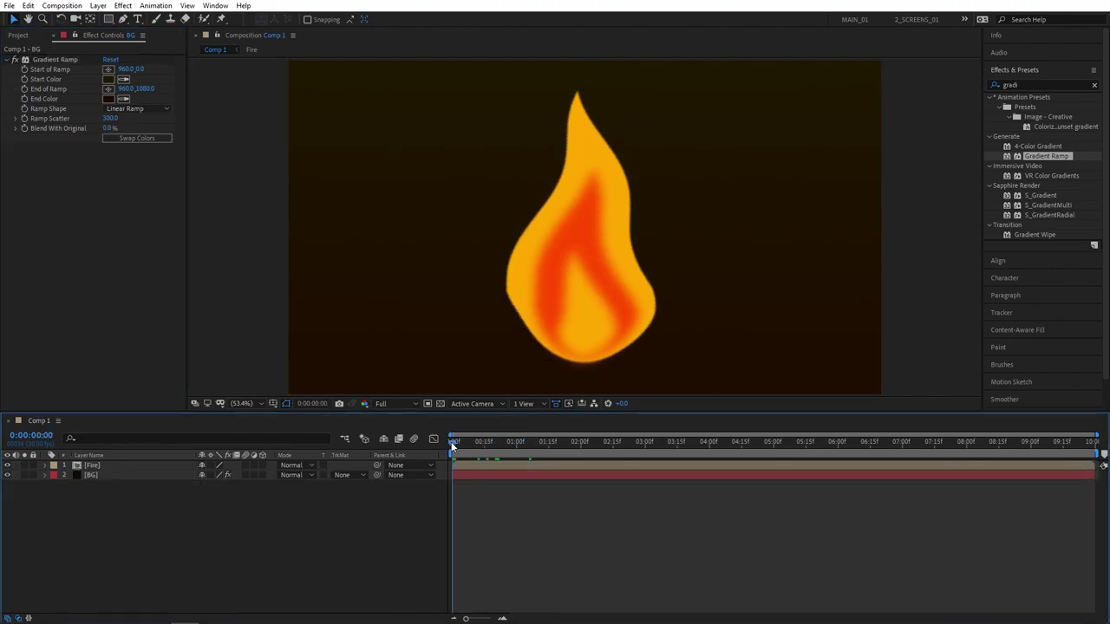
left_click(184, 475)
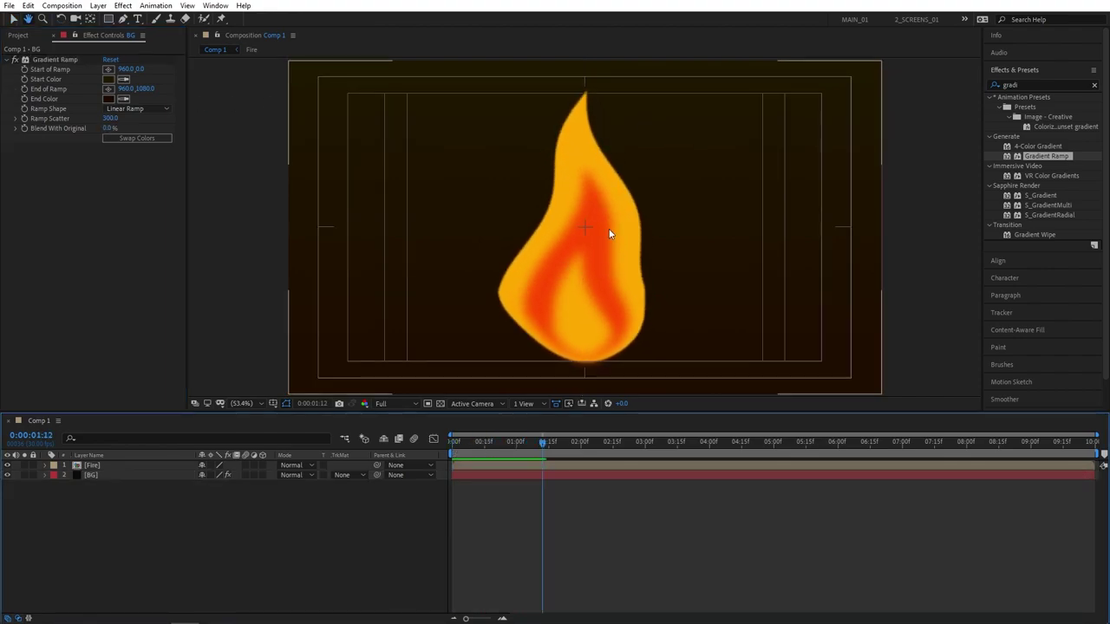
In the Fire precomp, parent Fire 3 and Fire 2 to the Fire layer
double_click(113, 464)
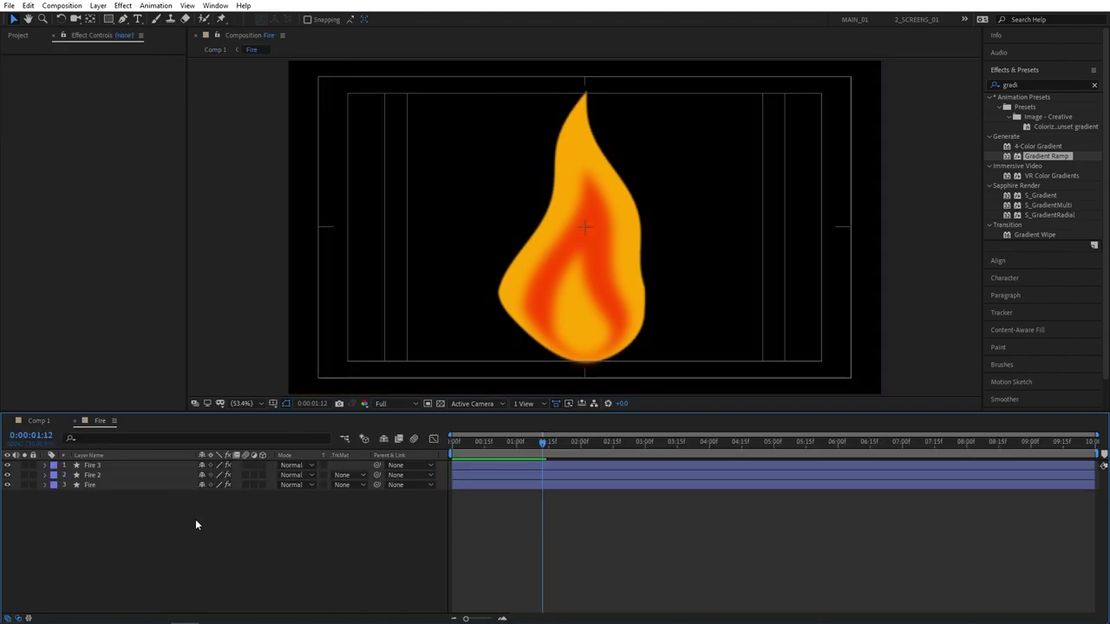
left_click(100, 466)
left_click(98, 474, "shift")
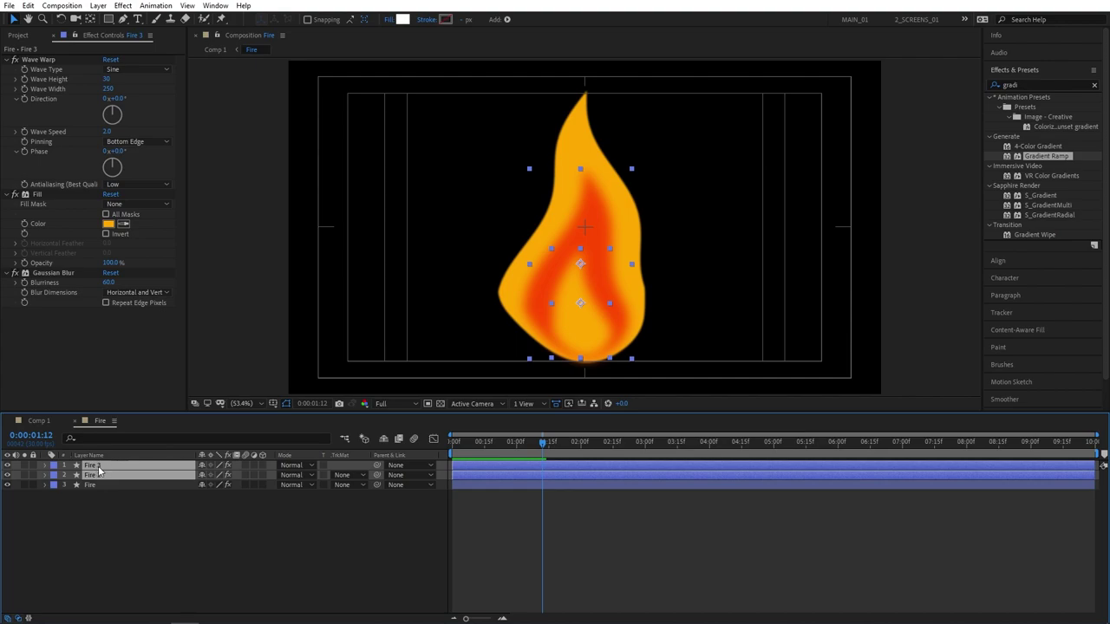
left_click_drag(376, 474, 96, 486)
left_click(122, 516)
Move the whole flame slightly lower, then go back to Comp 1
left_click(95, 486)
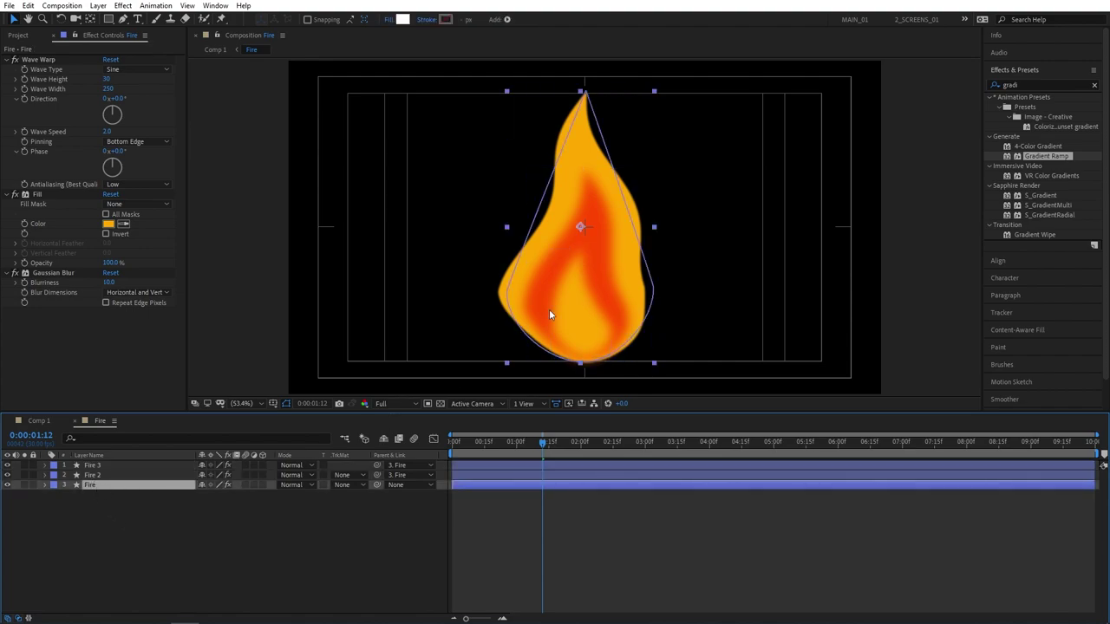
left_click(593, 229)
left_click_drag(596, 246, 607, 266)
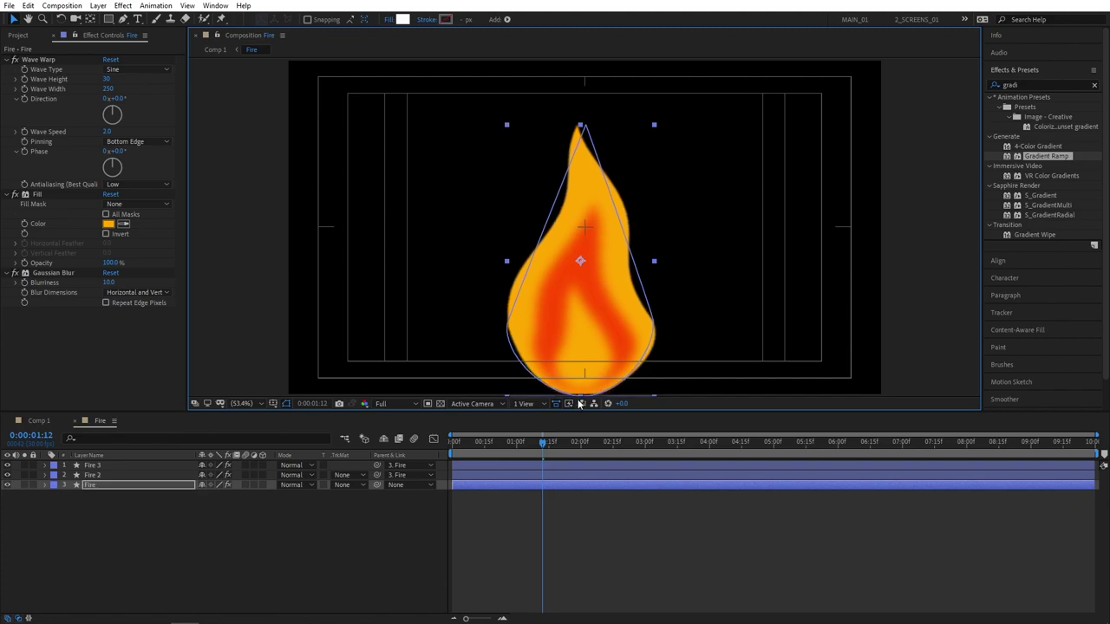
left_click(39, 422)
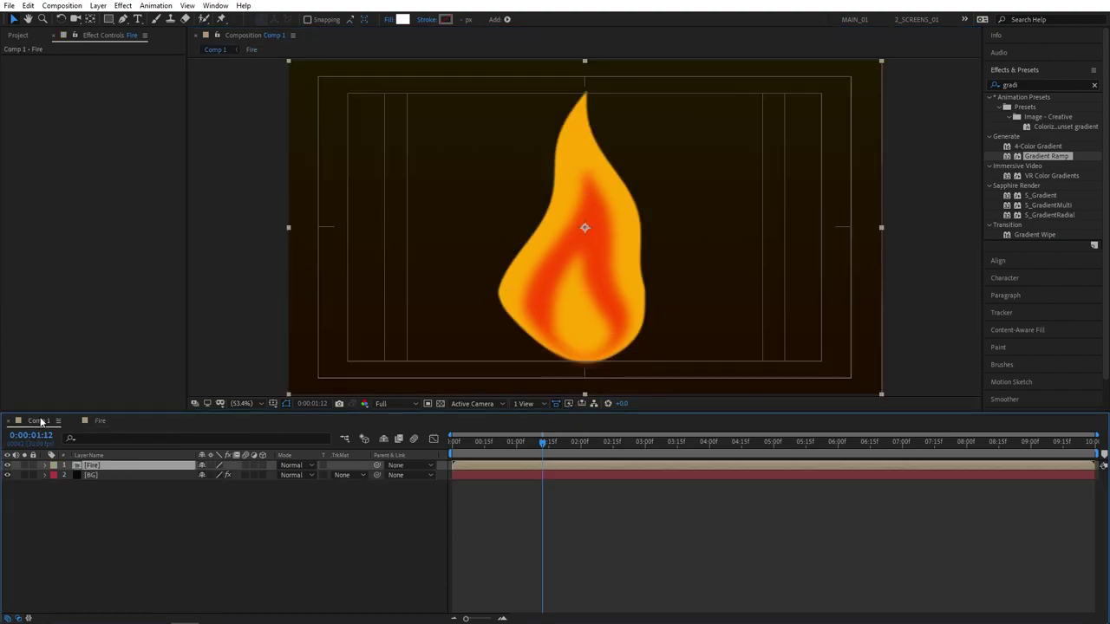
Preview the flame, then apply the Glow effect to the Fire layer
left_click(293, 527)
key("space")
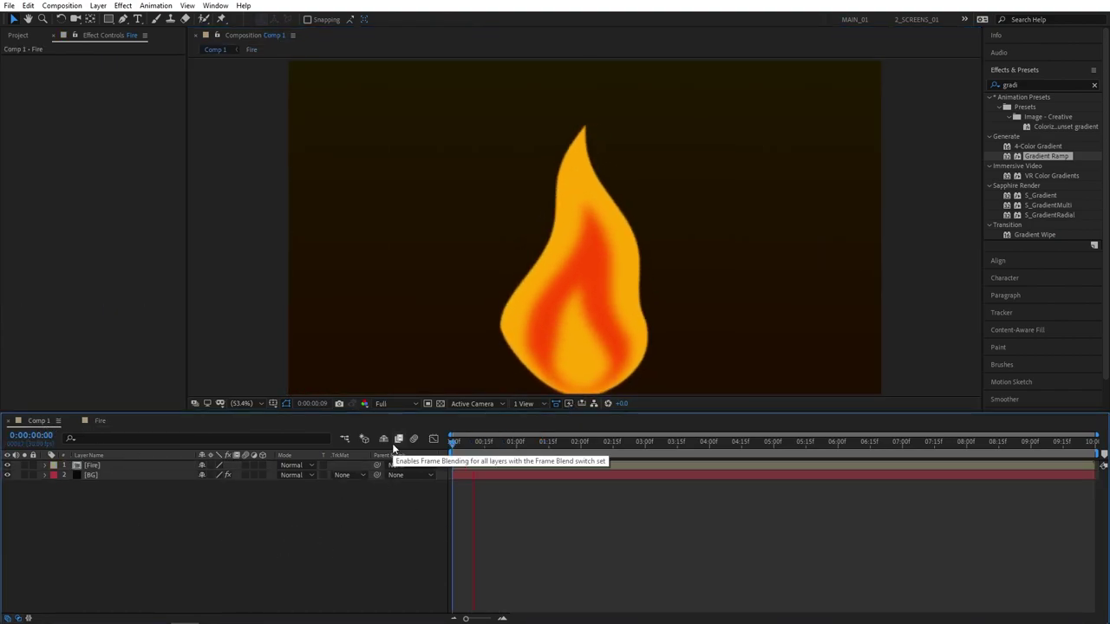
key("space")
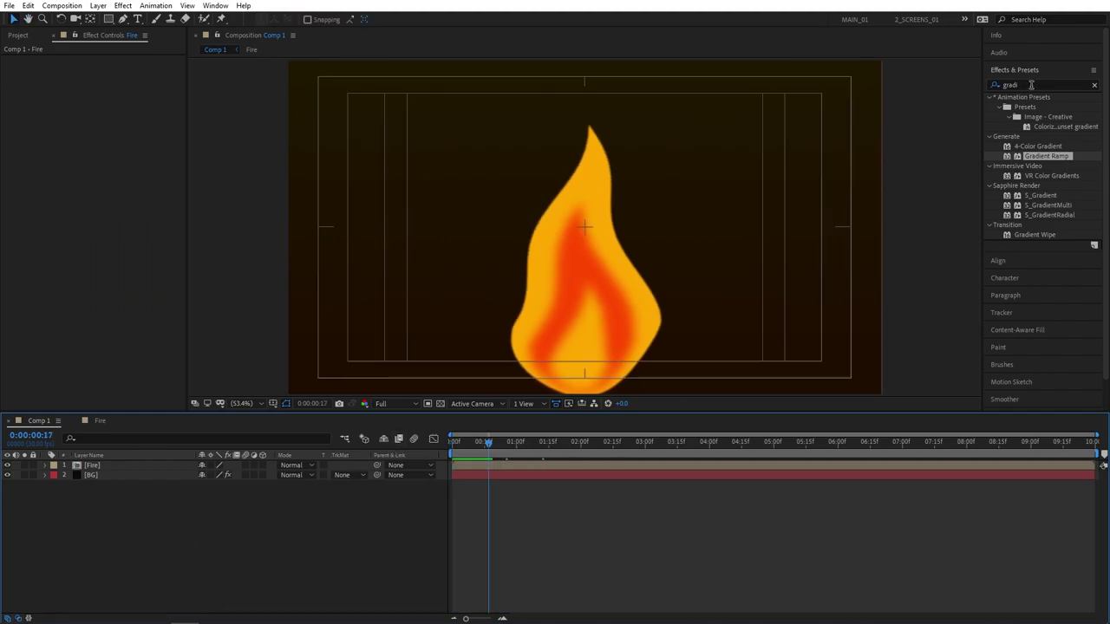
left_click(1031, 84)
type("glow")
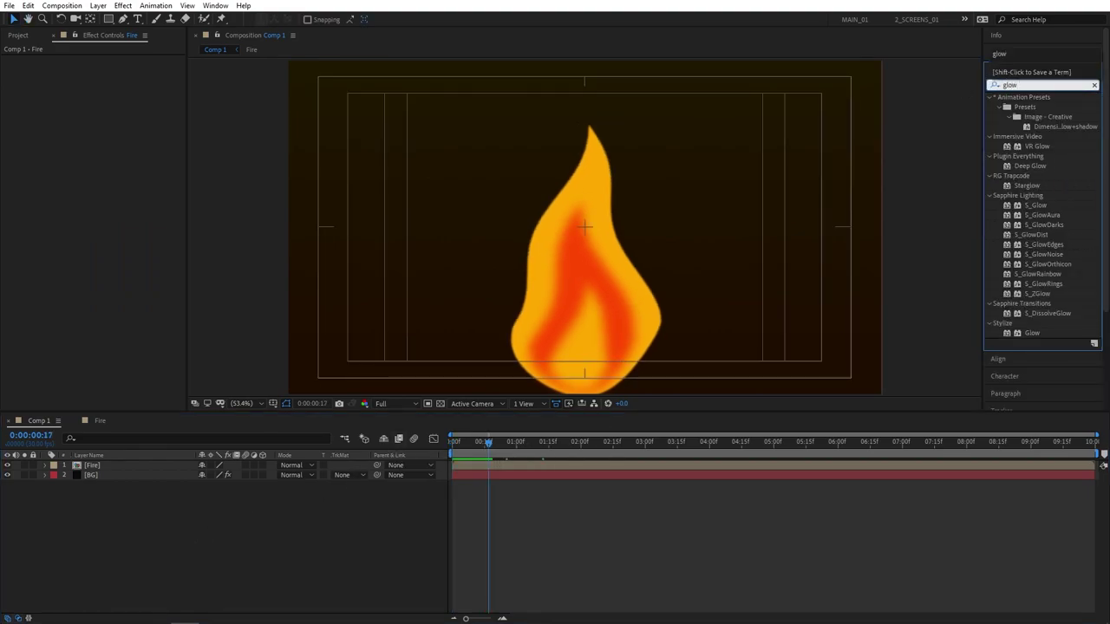
left_click_drag(1030, 333, 98, 468)
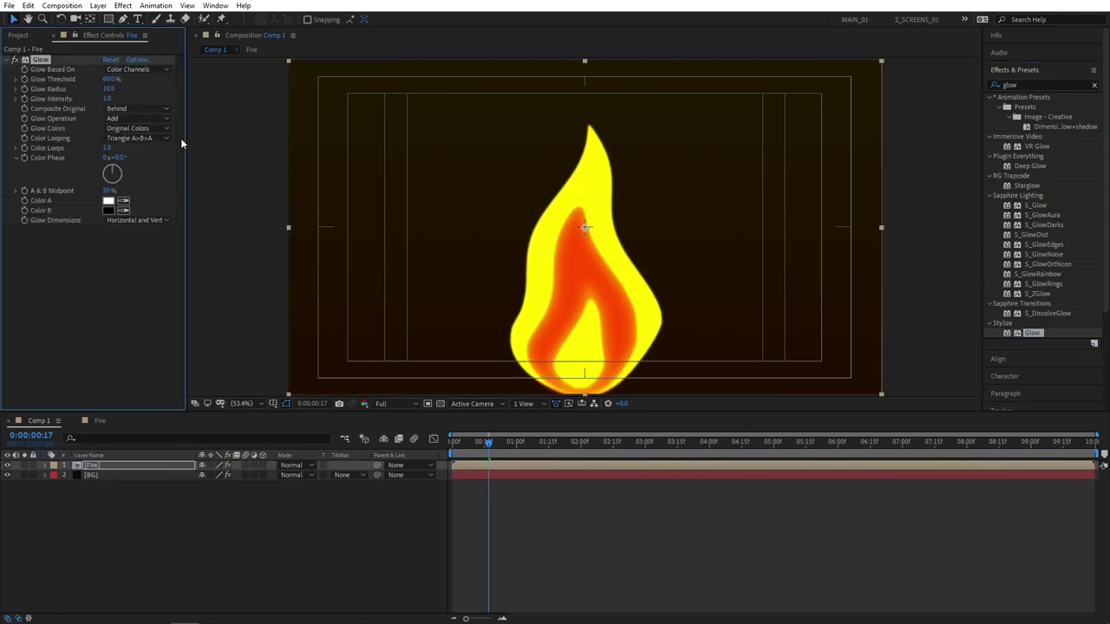
Set Glow Threshold to 100%, Radius to 100 and Intensity to 0.8
left_click(109, 80)
type("100")
key("Return")
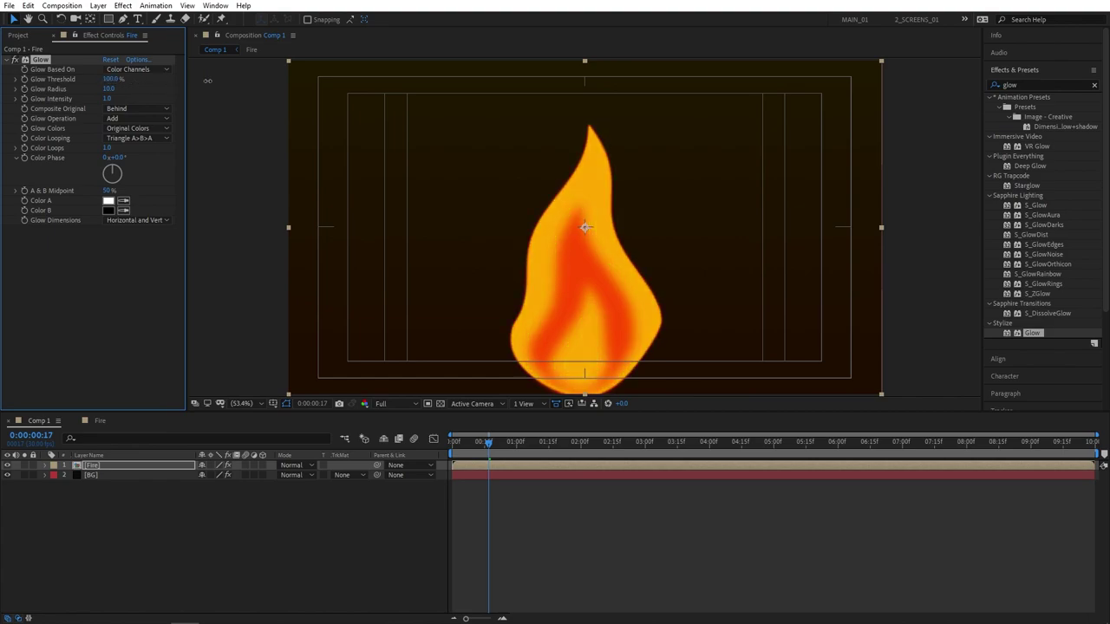
left_click(108, 89)
type("100")
key("Return")
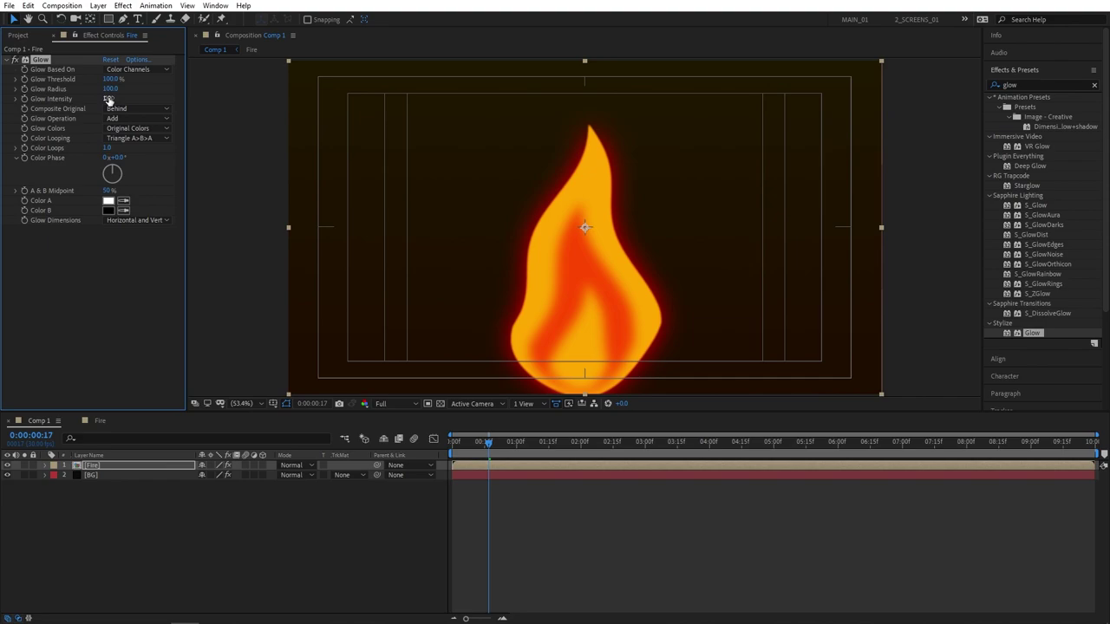
left_click(108, 98)
type("0.8")
Duplicate the Glow and set Glow 2 to 60% threshold, 600 radius, 0.8 intensity
key("ctrl+d")
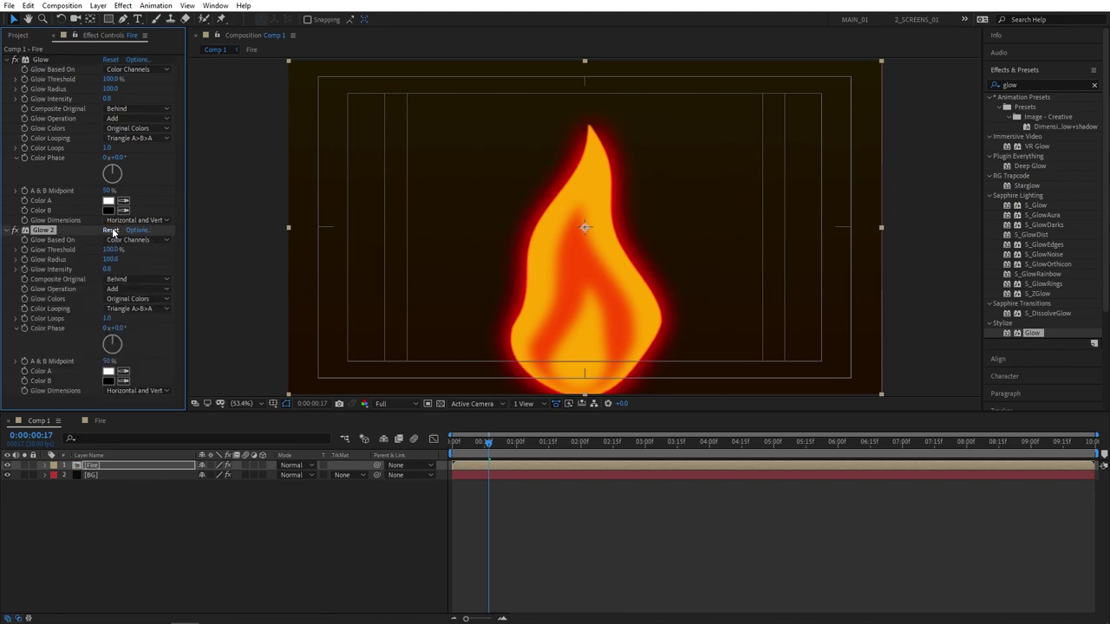
left_click_drag(111, 250, 91, 250)
left_click(109, 259)
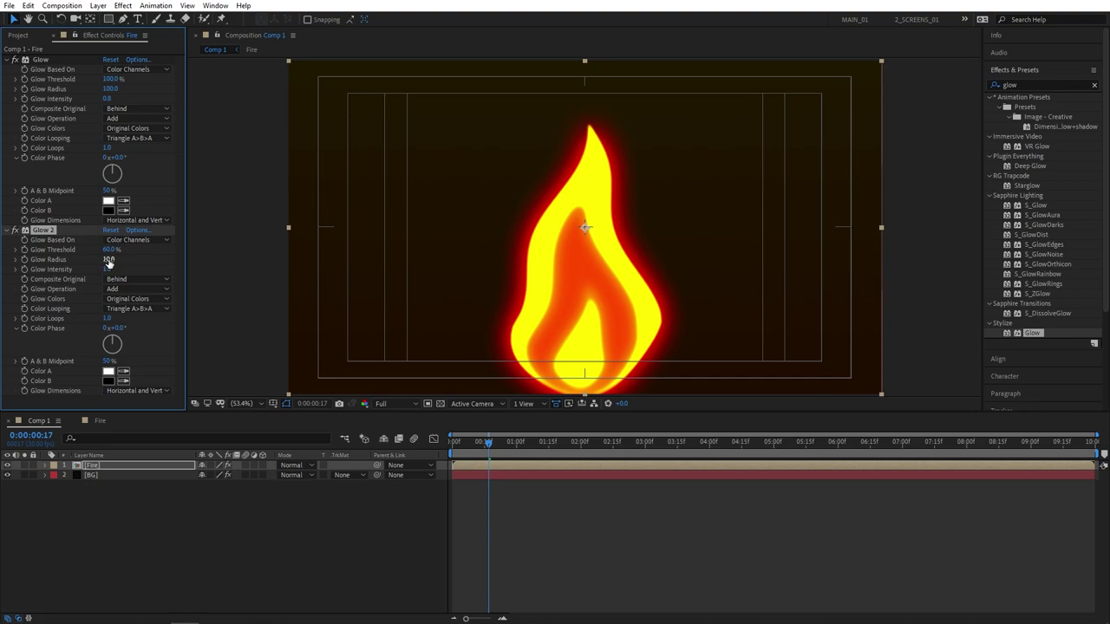
left_click(109, 259)
type("600")
key("Return")
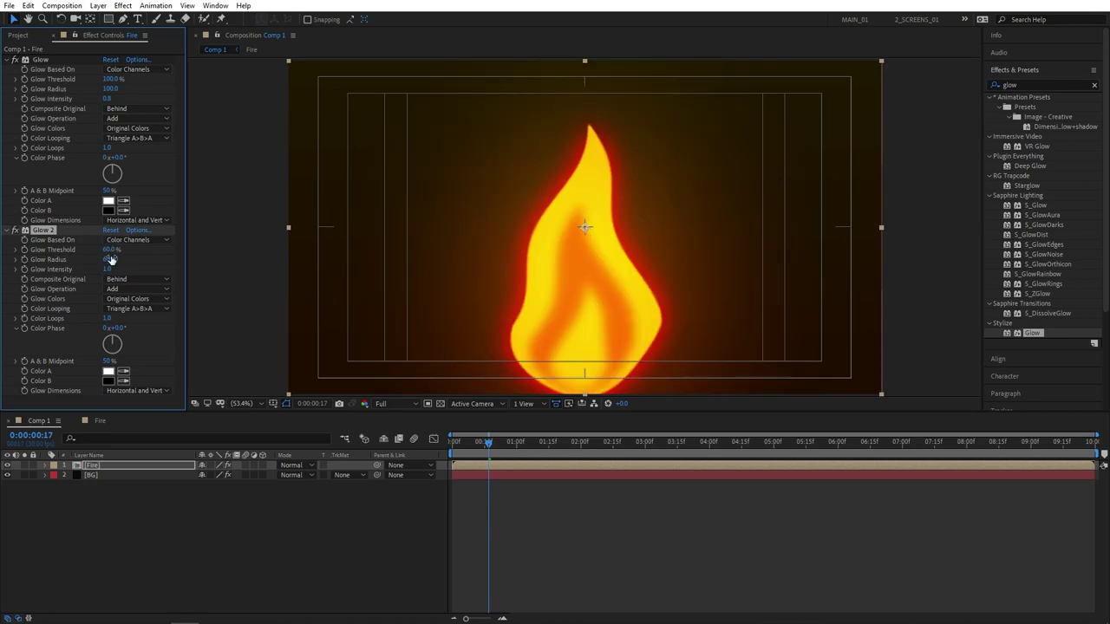
left_click(109, 270)
left_click(108, 270)
key("Return")
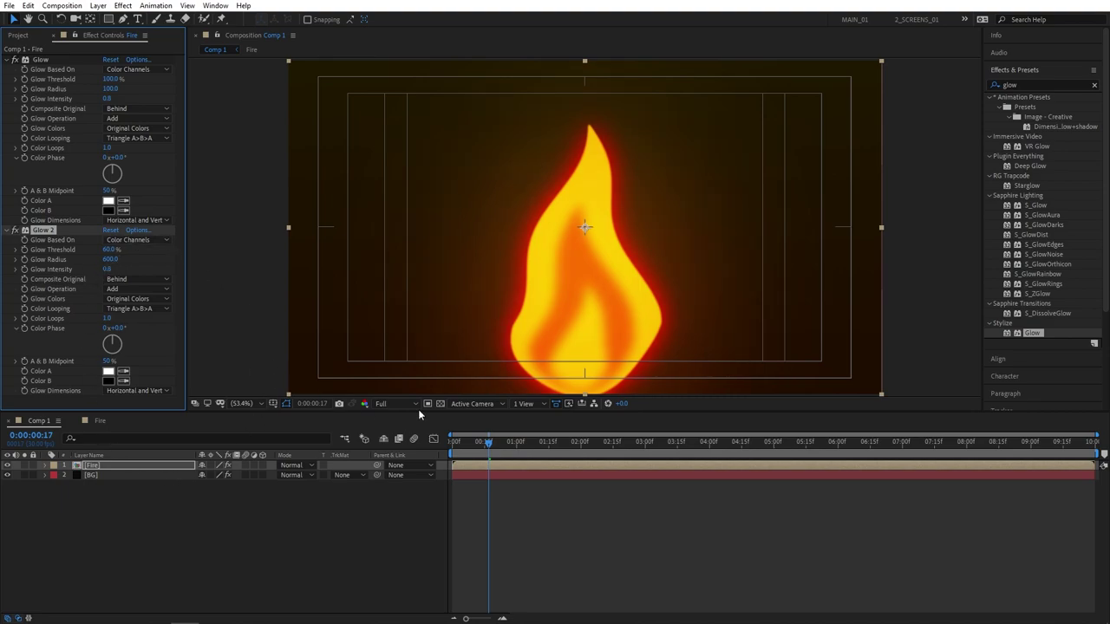
left_click_drag(485, 443, 410, 444)
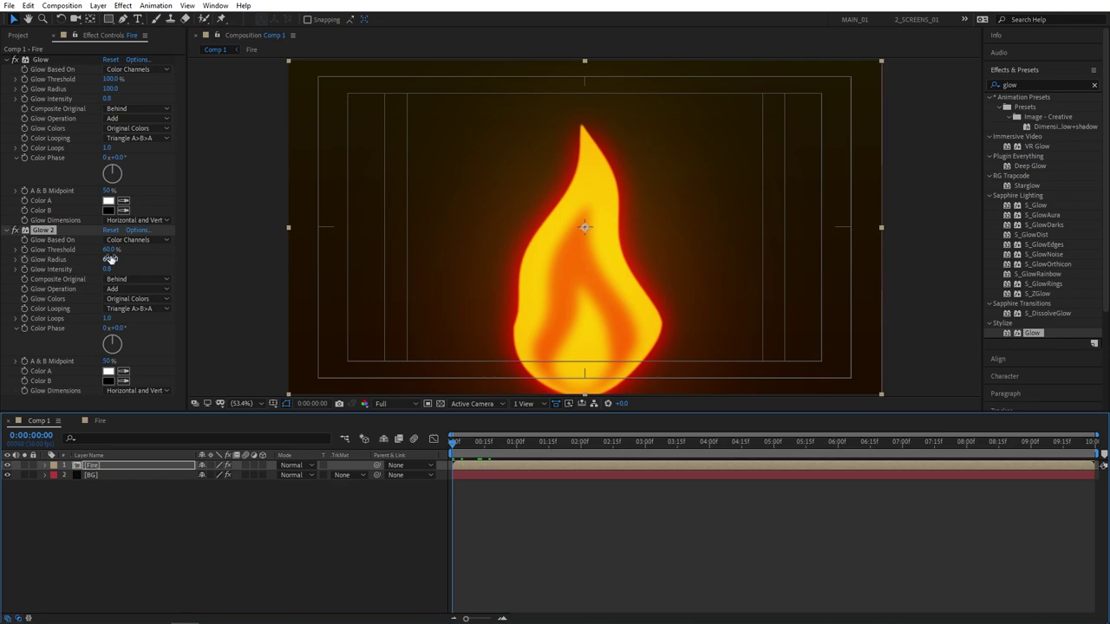
Add a wiggle(5,200) expression to Glow 2's Glow Radius
left_click(26, 261, "alt")
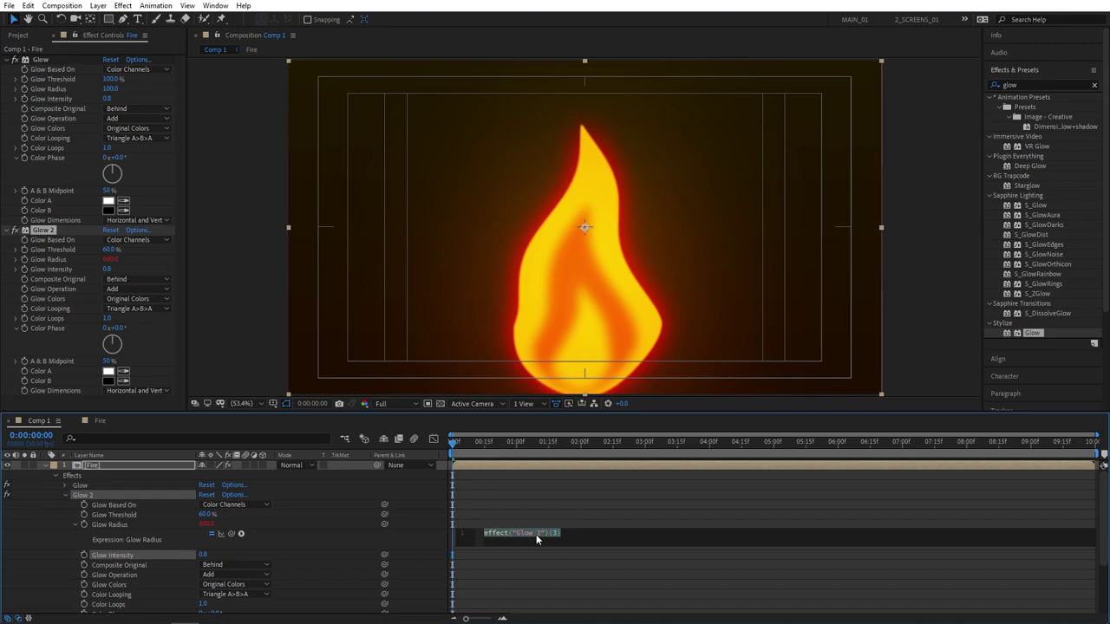
type("wiggle")
key("Return")
left_click(422, 536)
Preview the flickering glow, switching the preview resolution to Half
key("space")
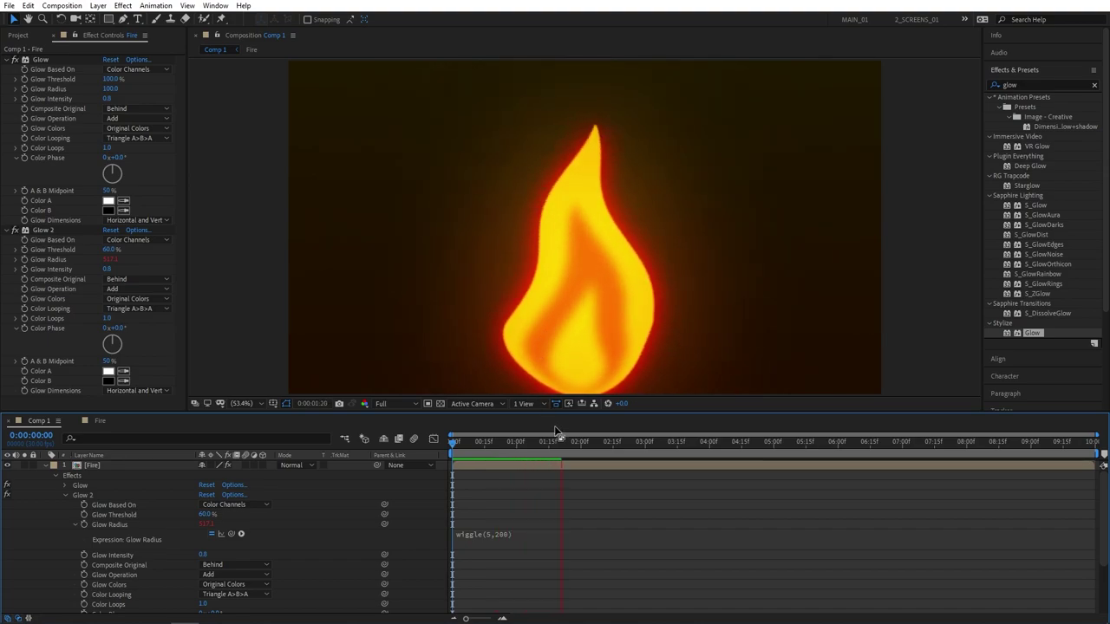
key("space")
left_click(403, 402)
left_click(395, 460)
left_click(544, 444)
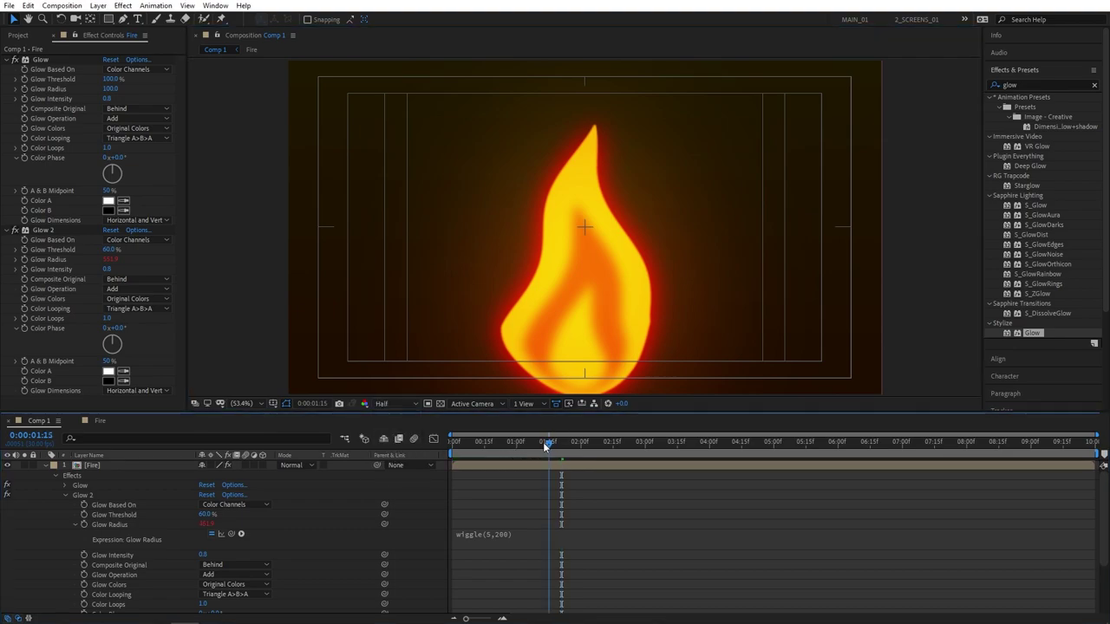
key("space")
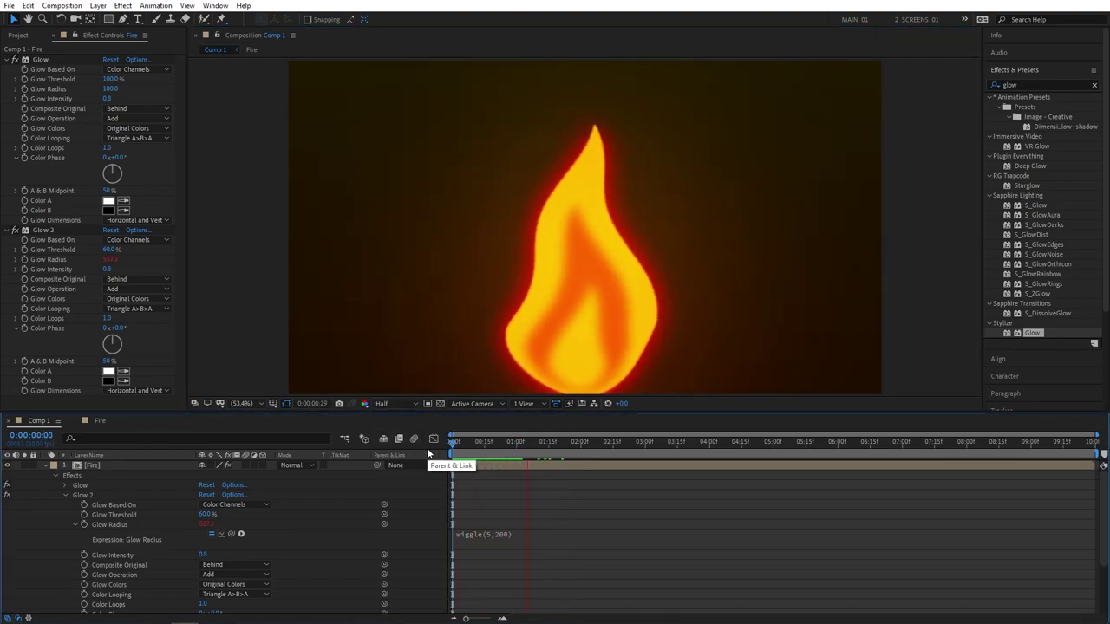
key("space")
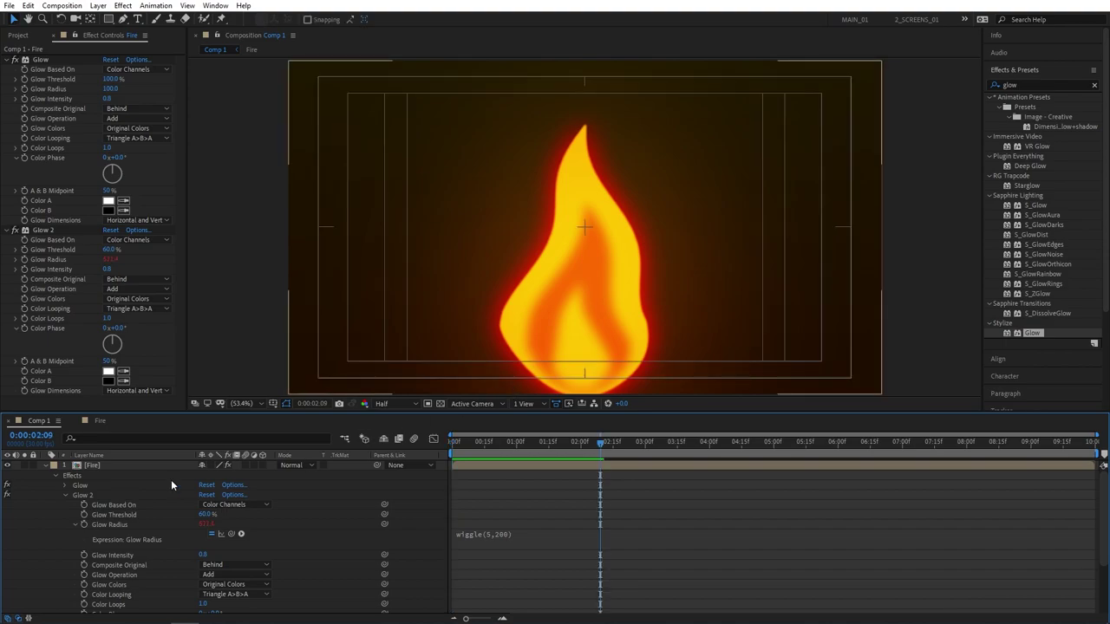
Duplicate the Fire layer and move the copy to the right
left_click(46, 466)
left_click(93, 467)
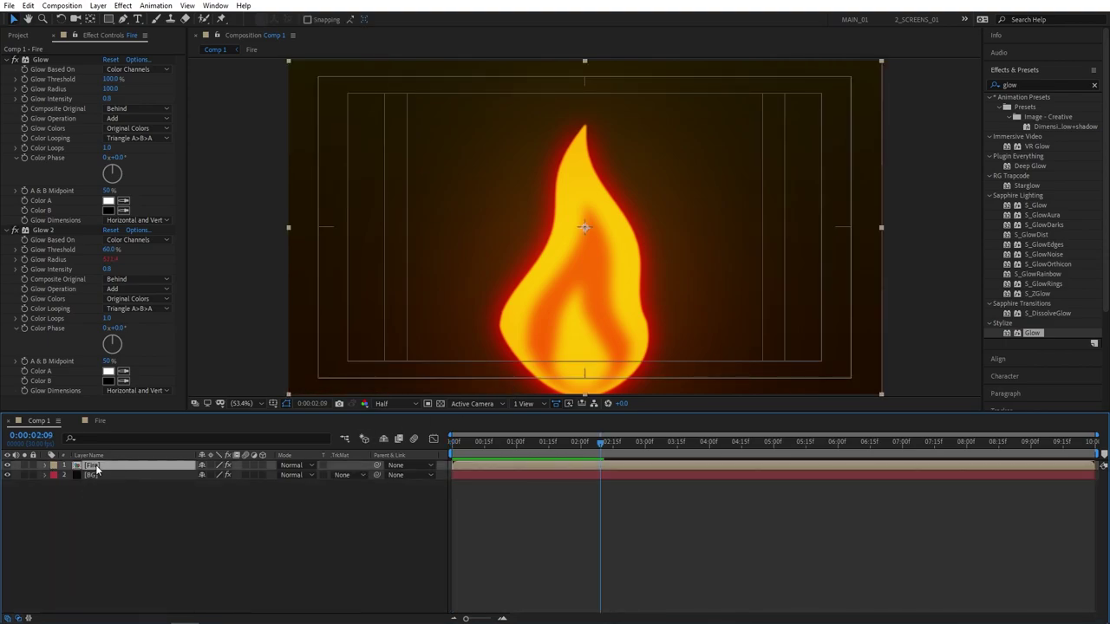
key("ctrl+d")
left_click_drag(526, 314, 703, 317)
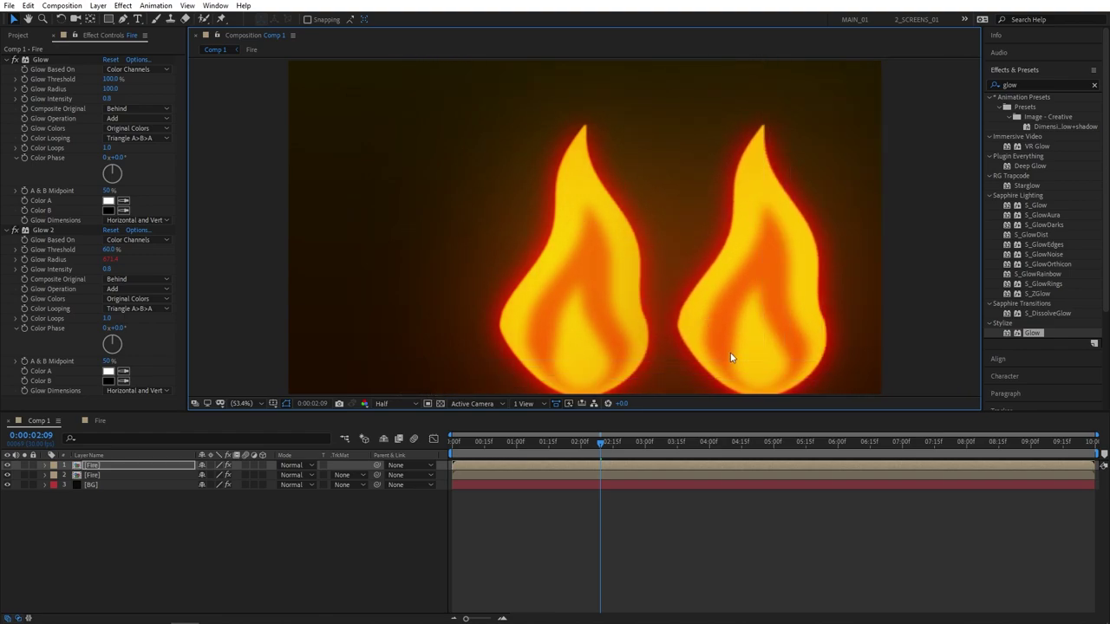
key("space")
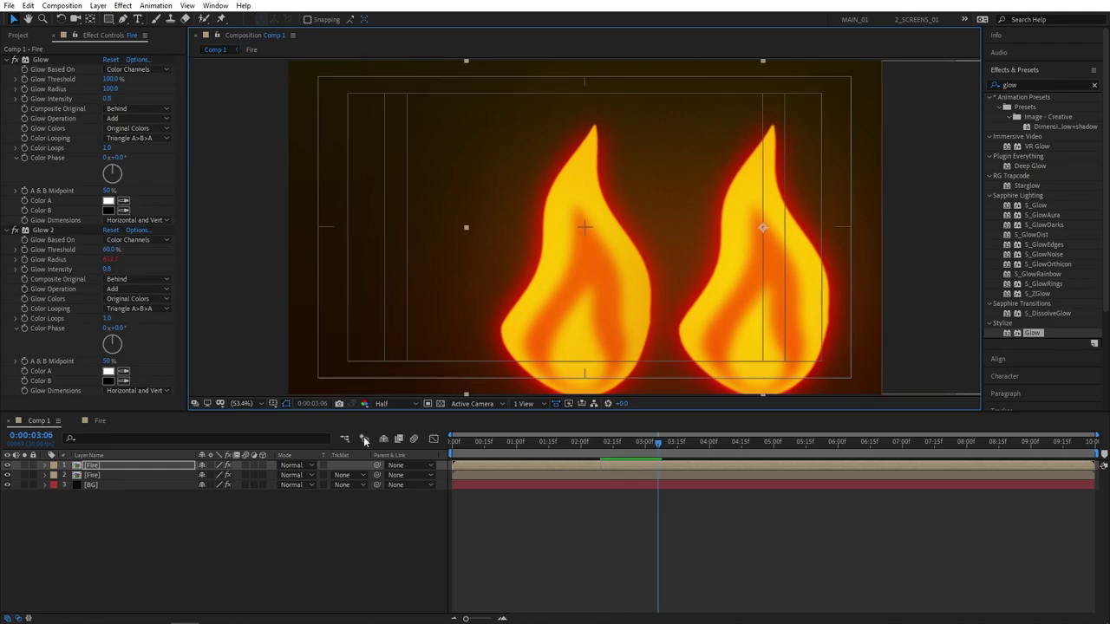
Duplicate a flame again, place it on the left, and preview all three
key("ctrl+d")
left_click_drag(775, 295, 416, 303)
key("space")
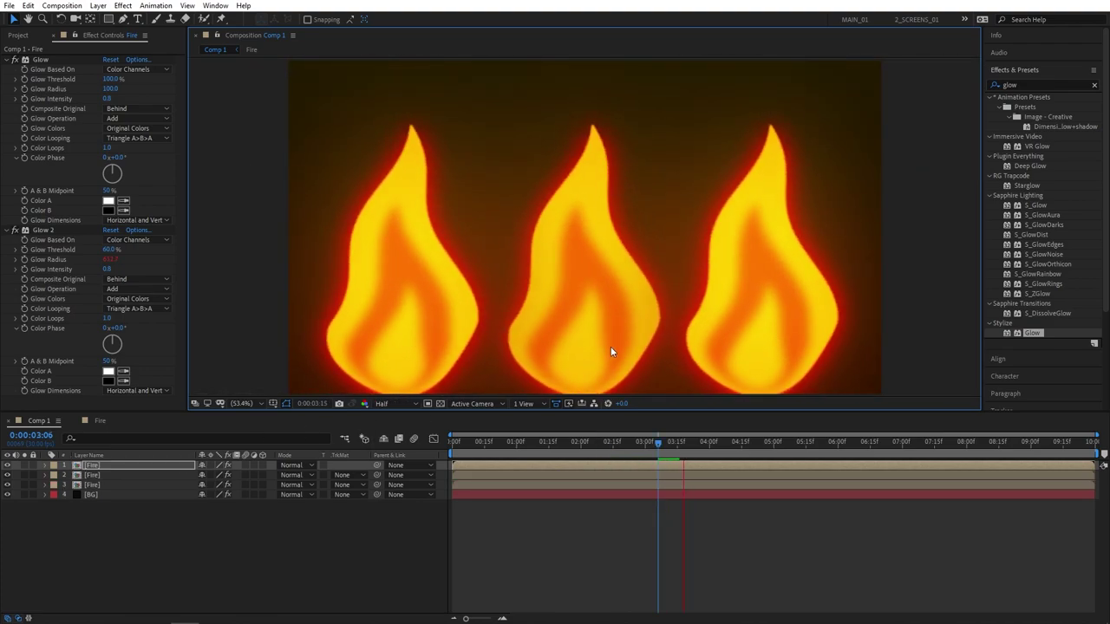
key("space")
key("space")
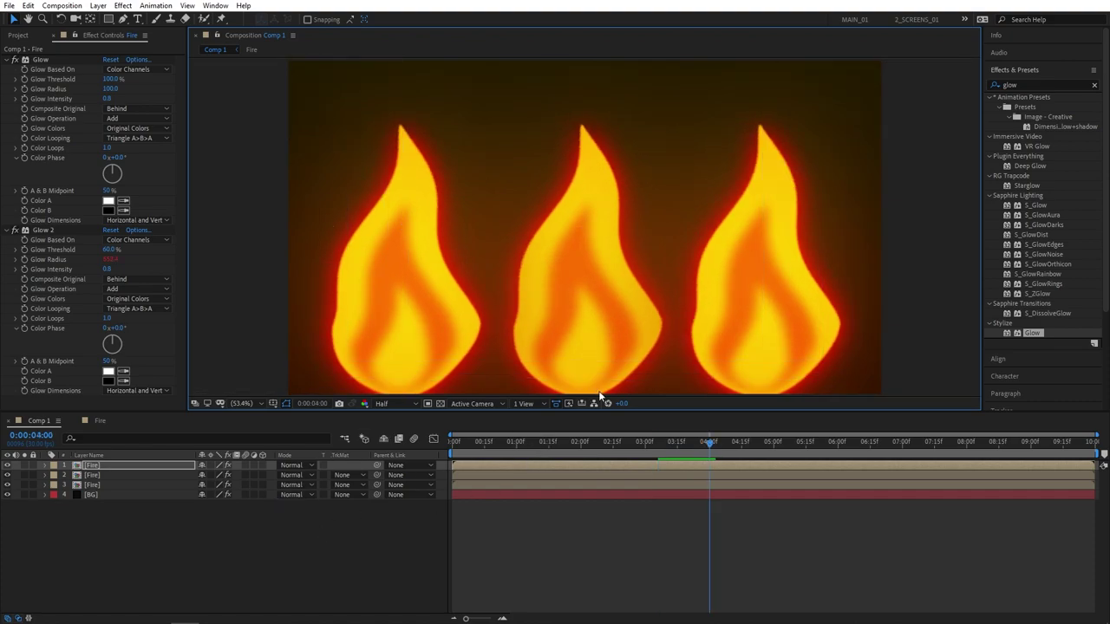